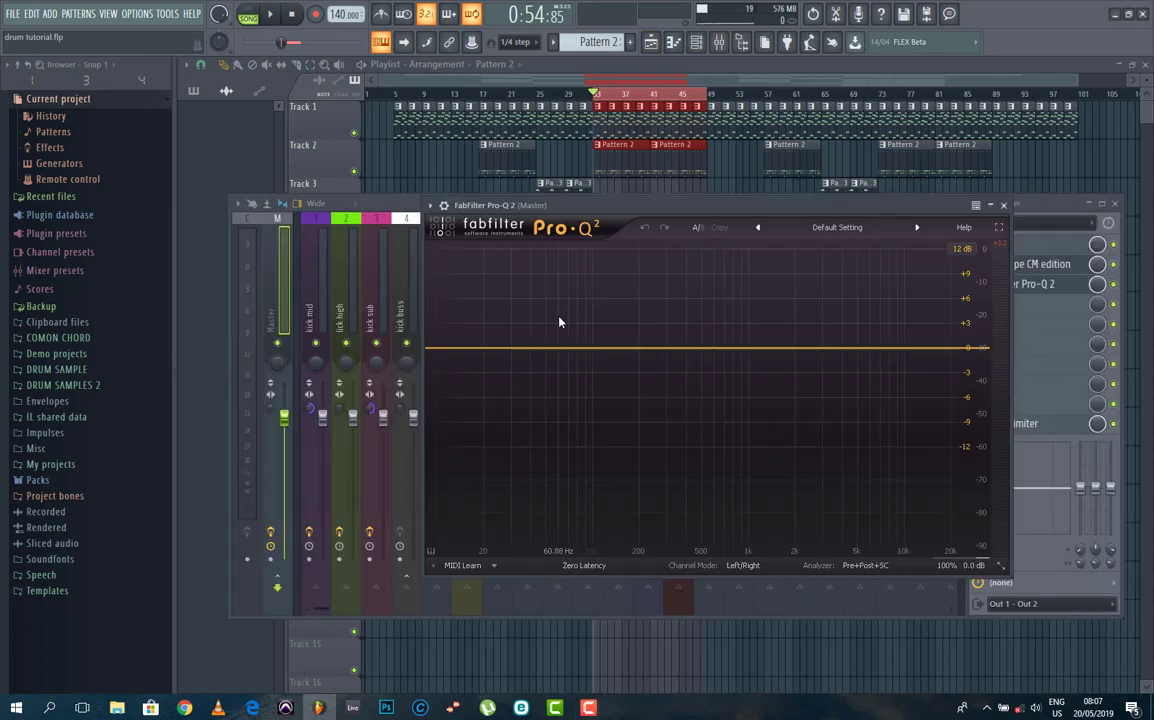
Shape the master EQ with a low shelf near 50 Hz at +1.67 dB and gentle bell boosts near 147 Hz and 7.1 kHz.
left_click(495, 343)
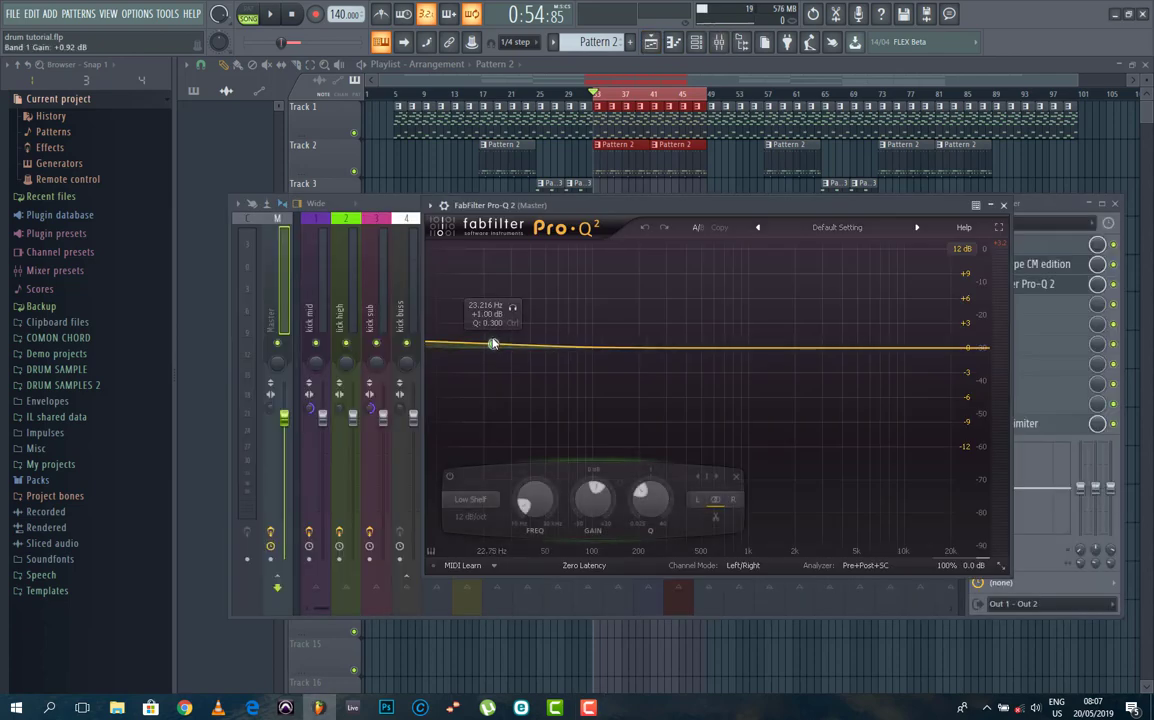
left_click_drag(495, 343, 547, 347)
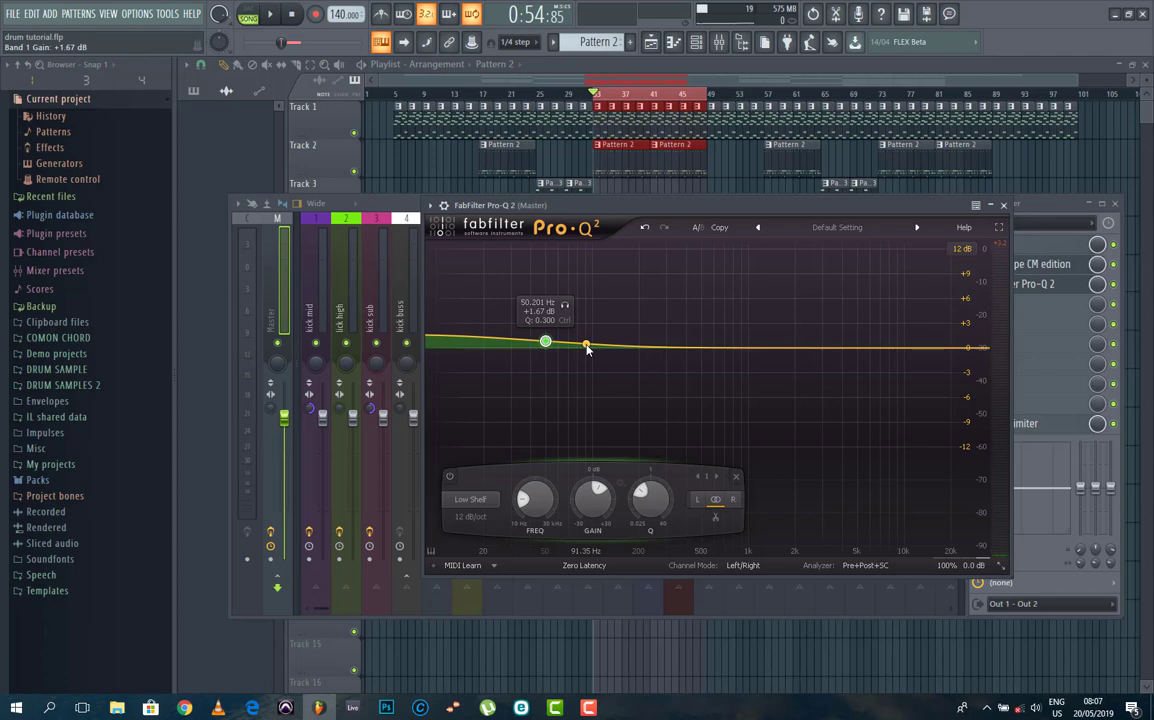
left_click_drag(587, 345, 618, 331)
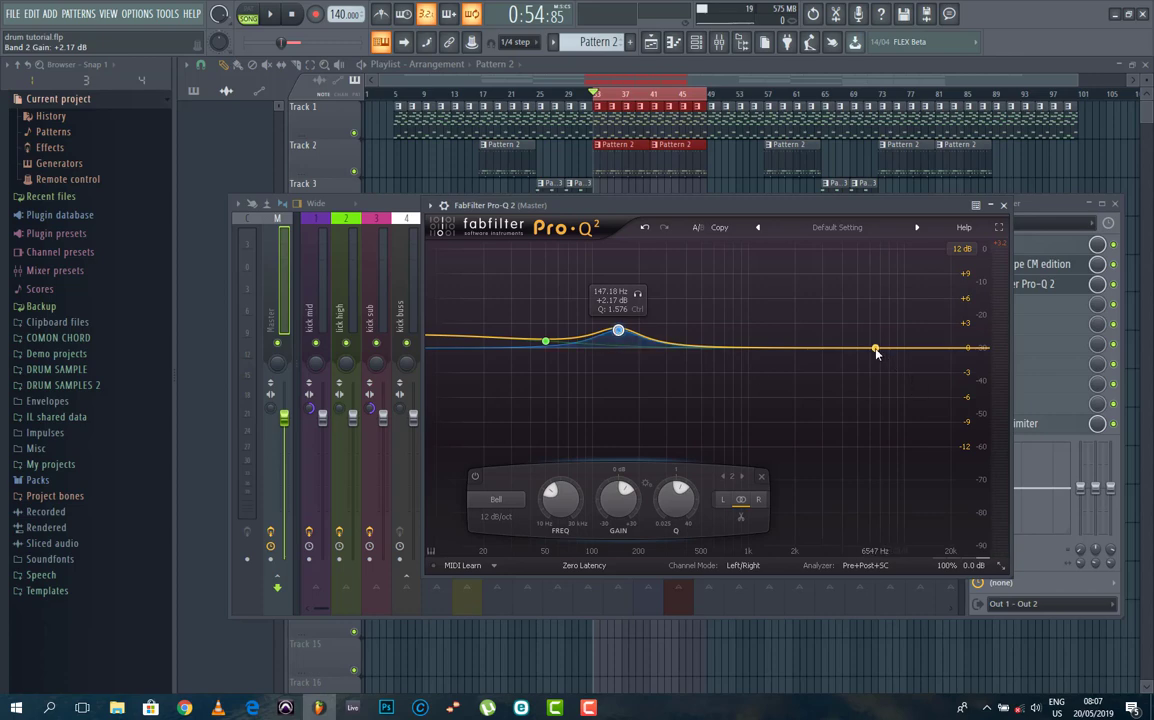
mouse_move(878, 347)
left_mouse_down()
mouse_move(900, 342)
mouse_move(873, 333)
mouse_move(880, 322)
mouse_move(878, 337)
left_mouse_up()
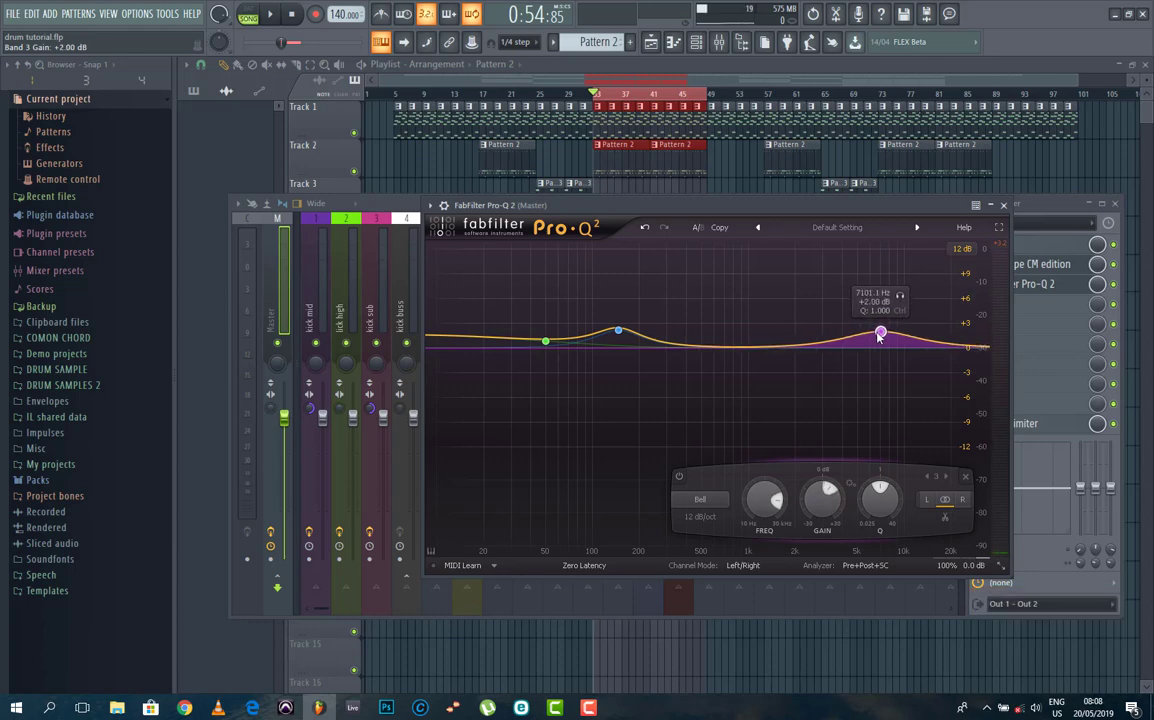
left_click_drag(878, 337, 879, 342)
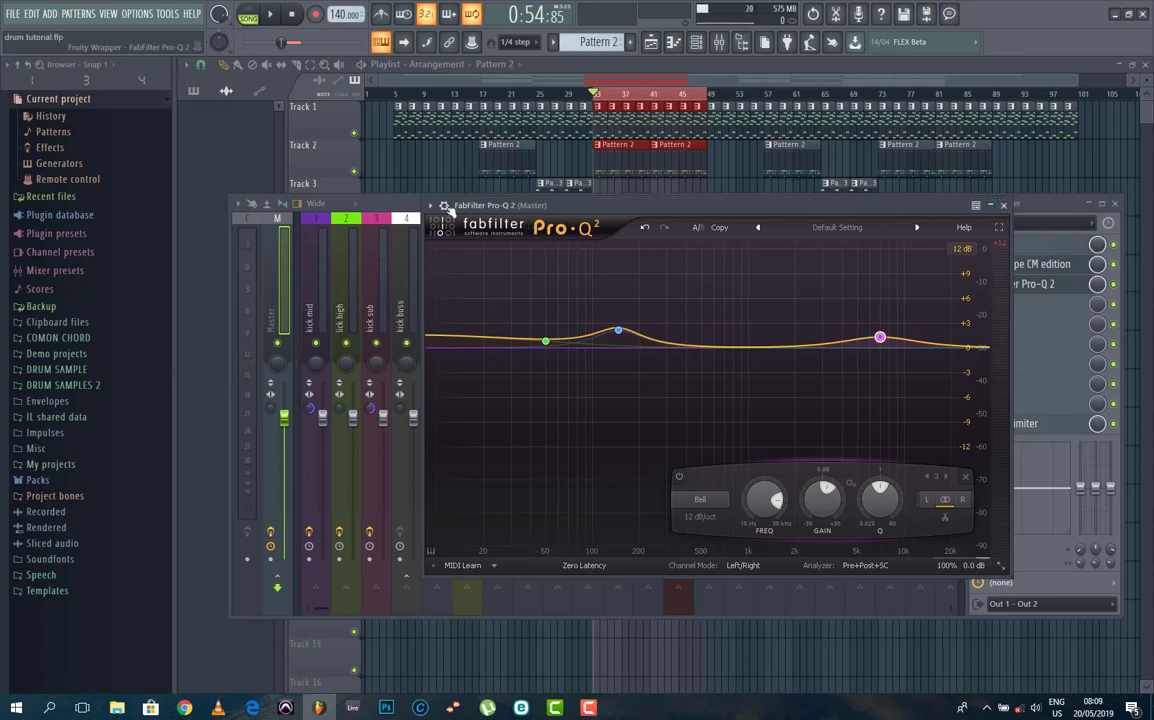
left_click(400, 207)
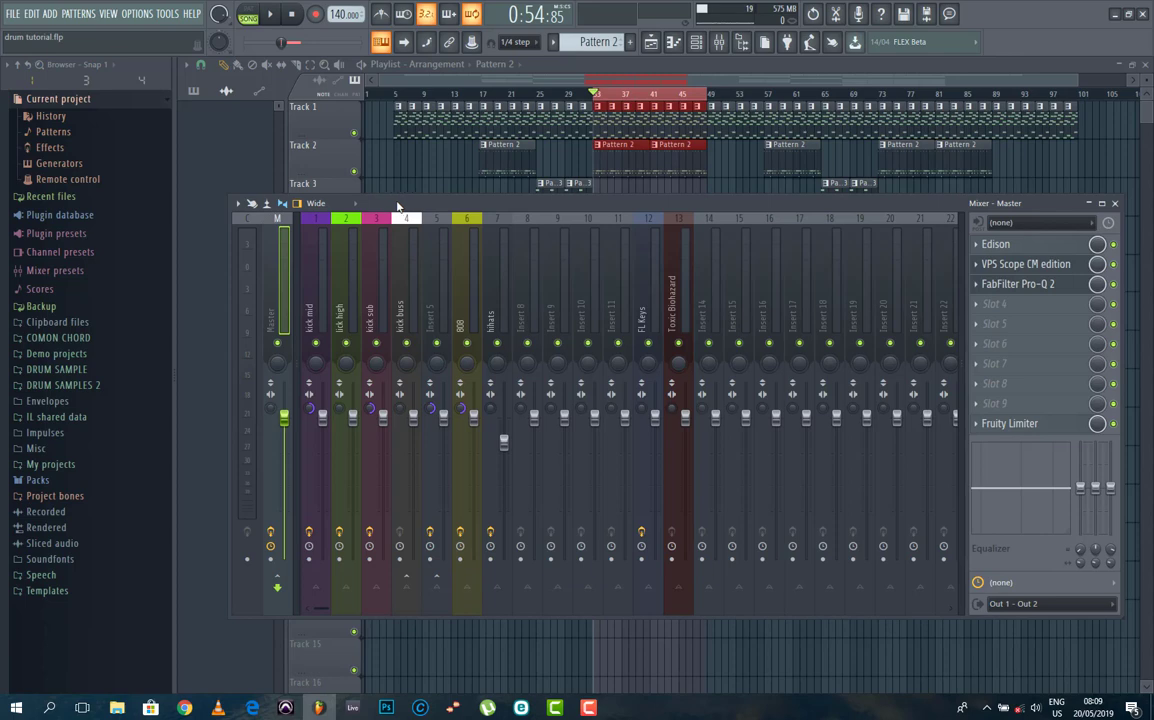
Examine the effect chains of the kick mid, kick sub, kick buss and lick high mixer tracks.
left_click_drag(397, 207, 444, 207)
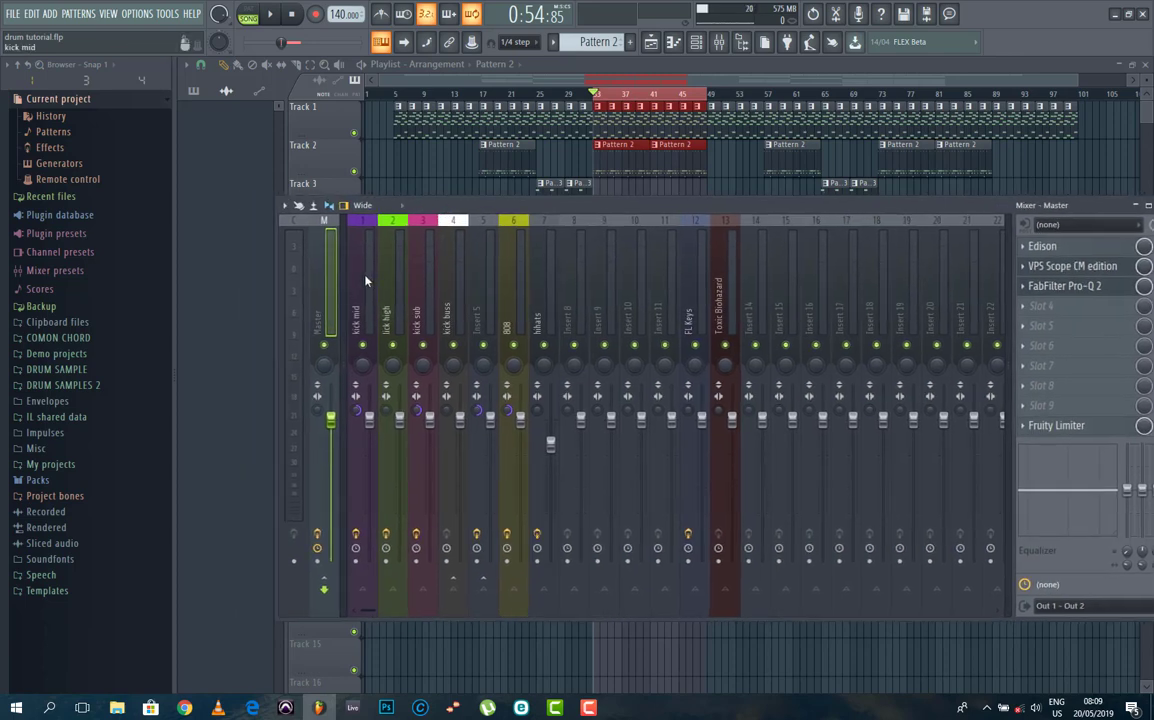
left_click(363, 330)
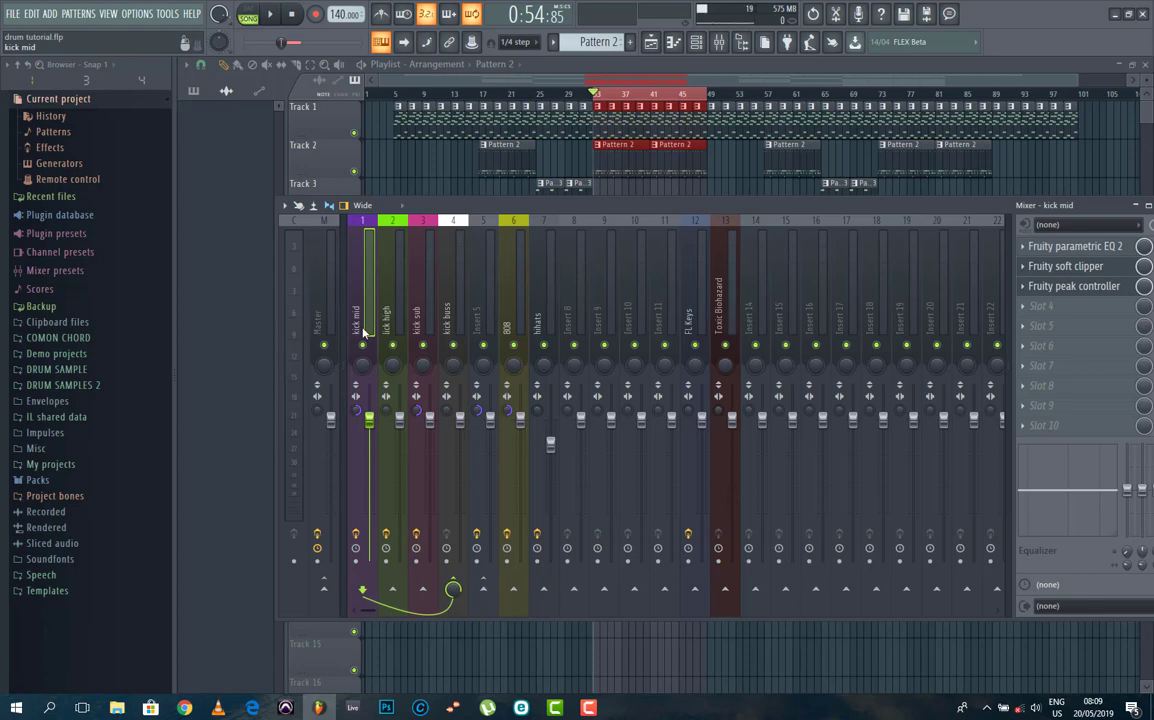
left_click(428, 328)
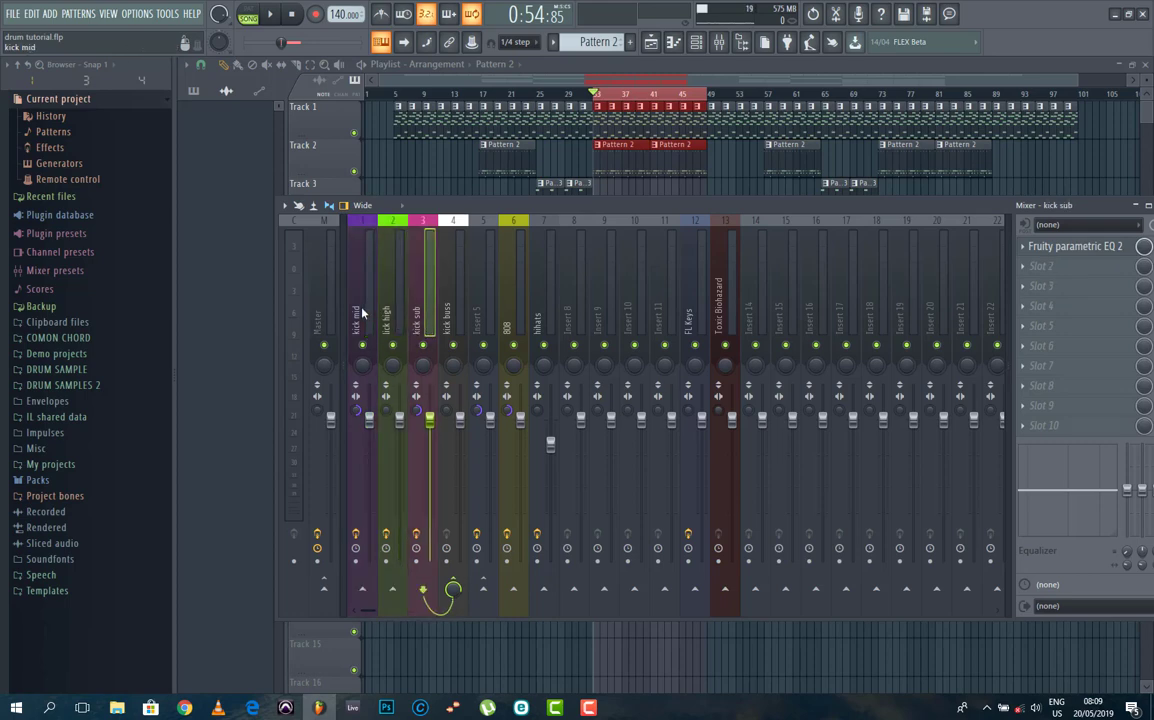
left_click(456, 315)
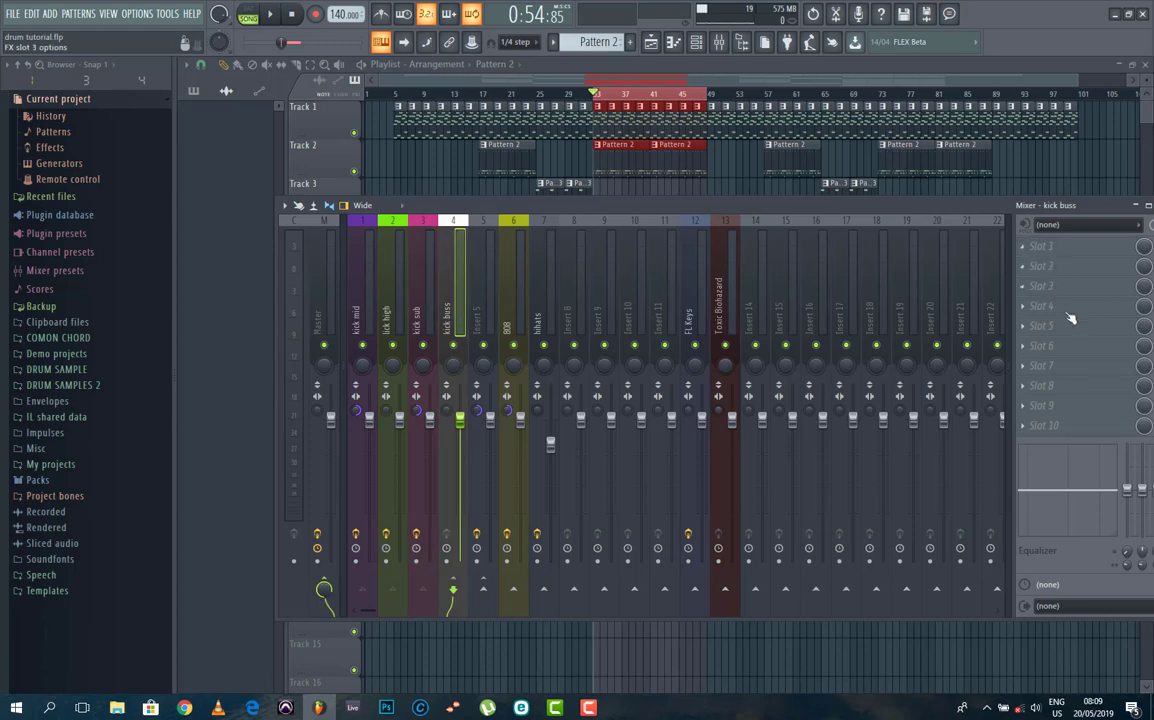
left_click(419, 309)
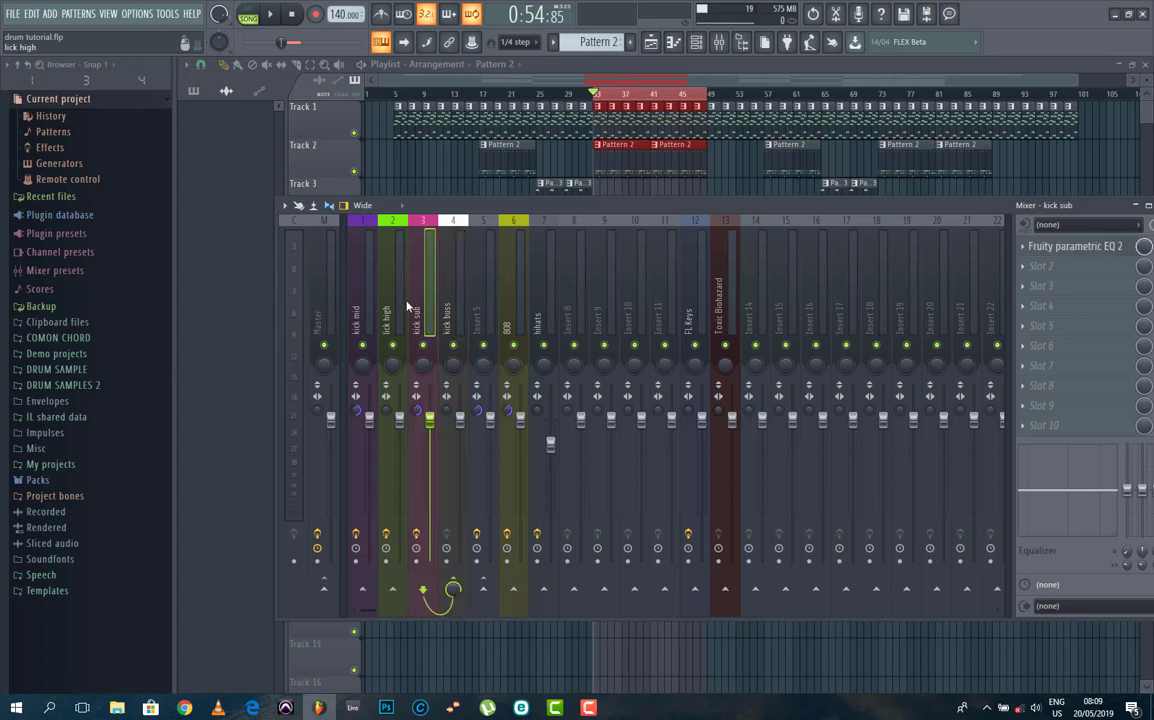
left_click(403, 306)
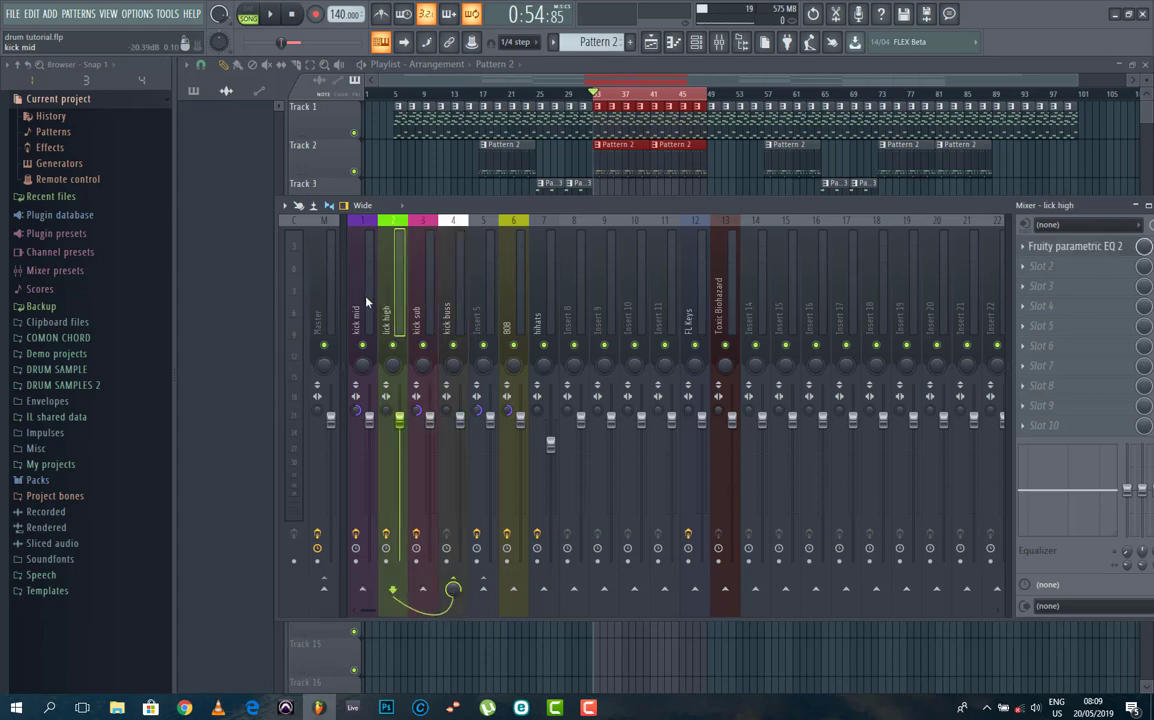
left_click(366, 302)
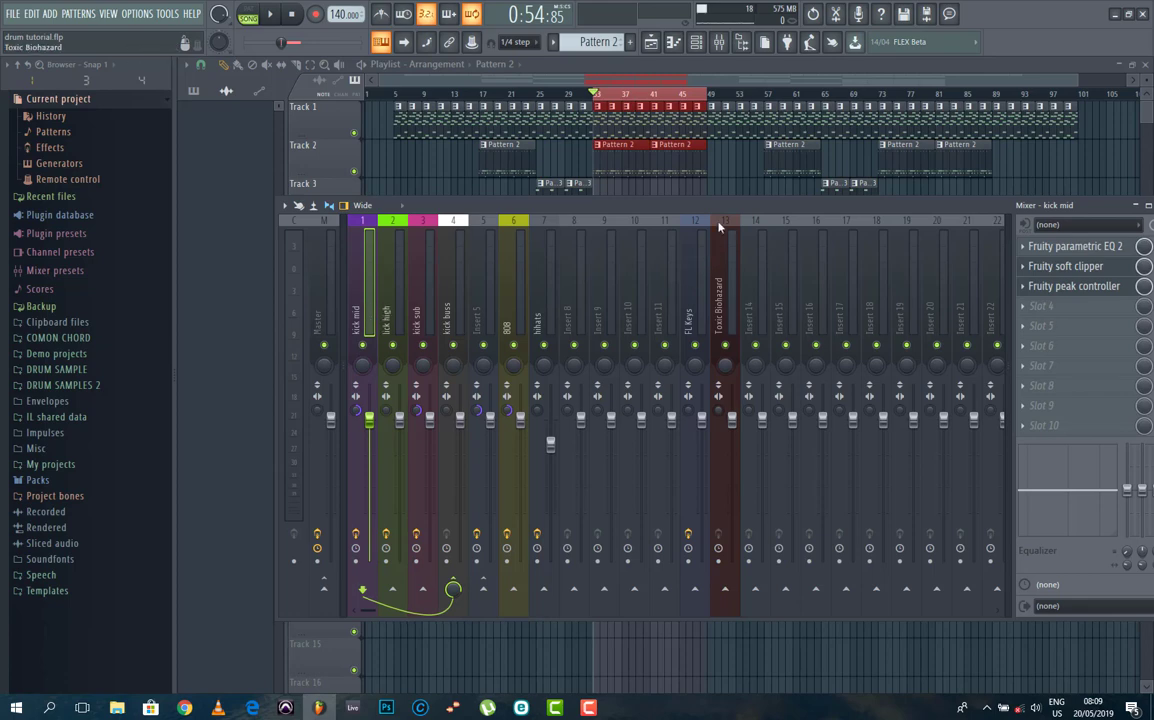
Inspect the Fruity soft clipper and Fruity parametric EQ 2 settings on the kick mid track.
left_click_drag(732, 210, 676, 203)
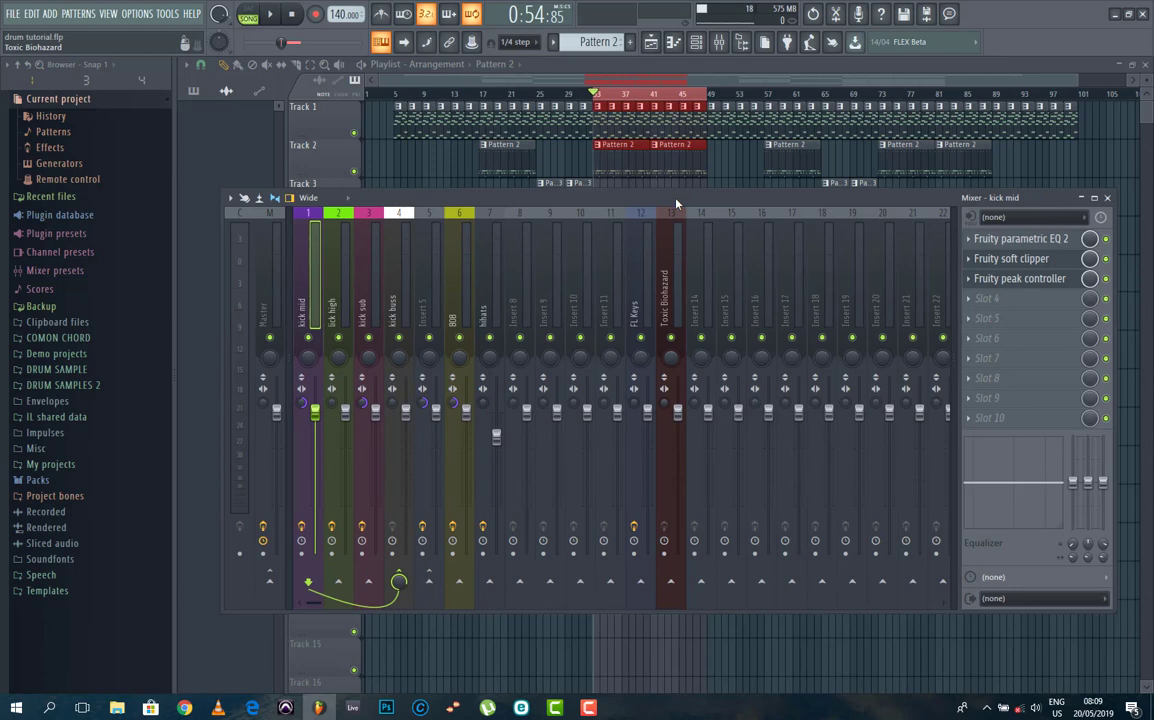
left_click(1040, 262)
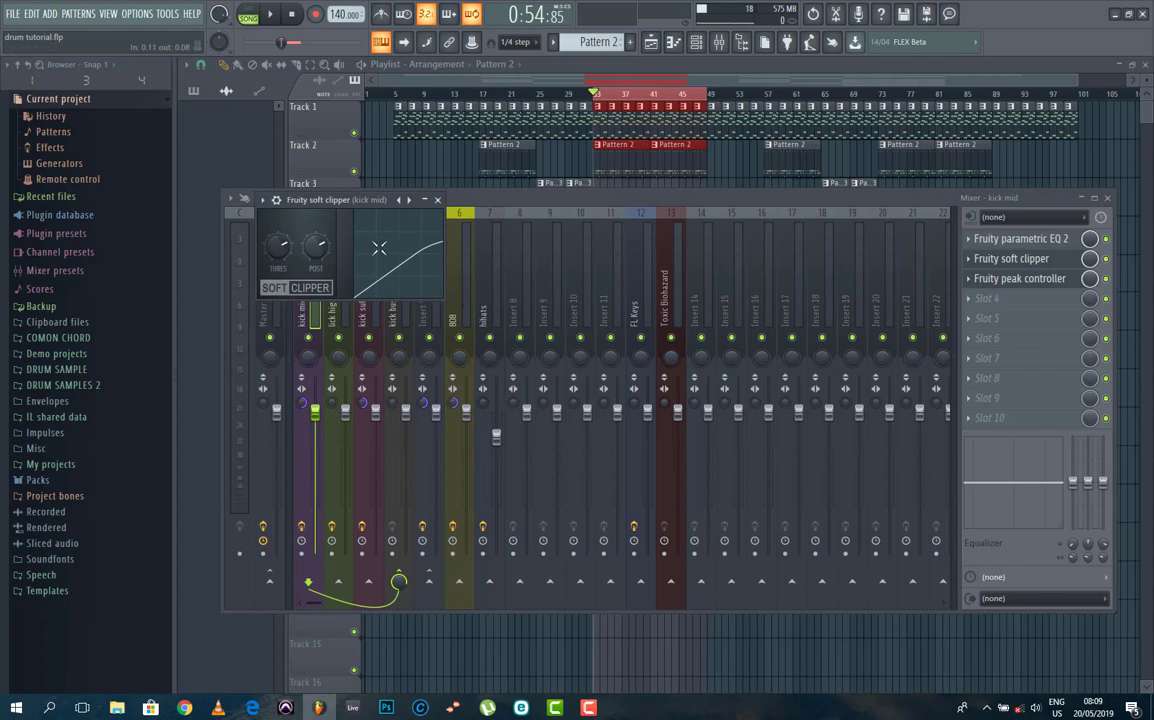
left_click(438, 201)
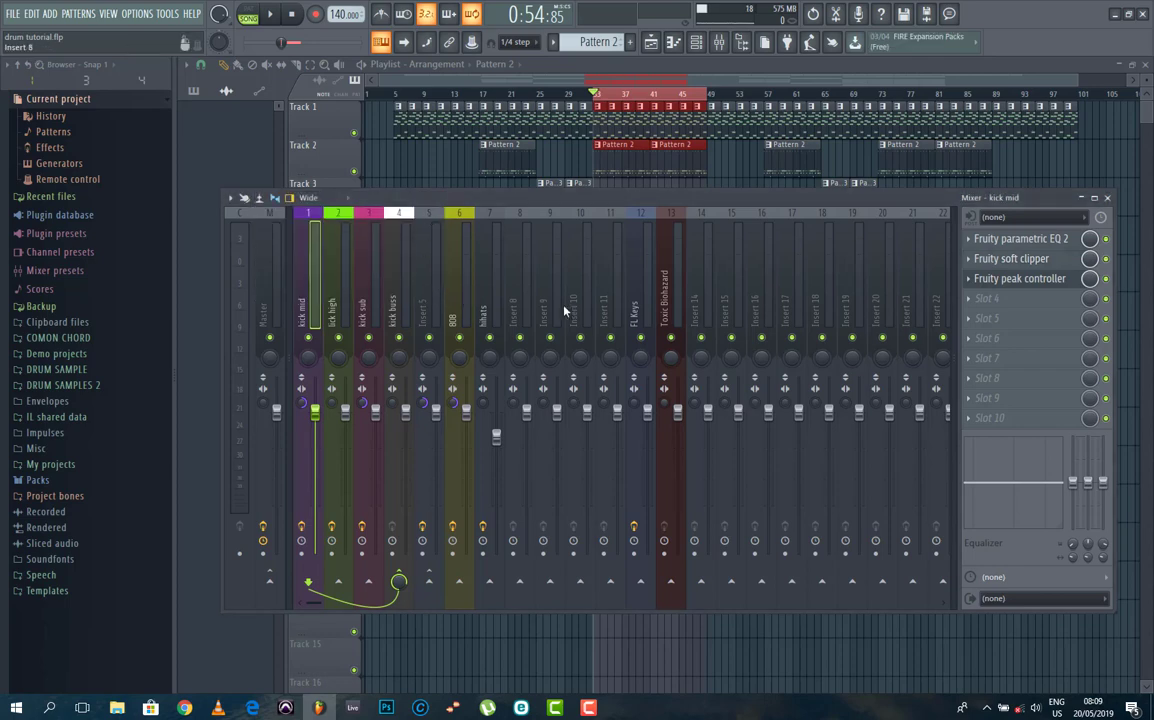
left_click(1015, 238)
left_click(1015, 238)
left_click(1015, 238)
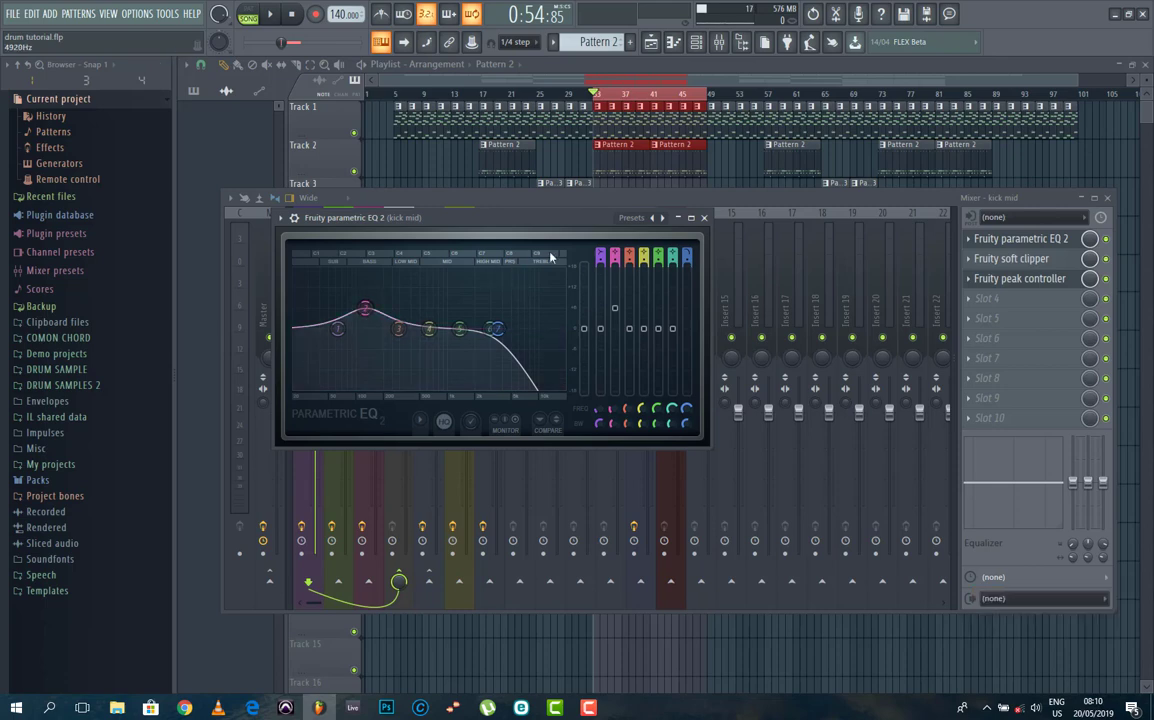
left_click(704, 218)
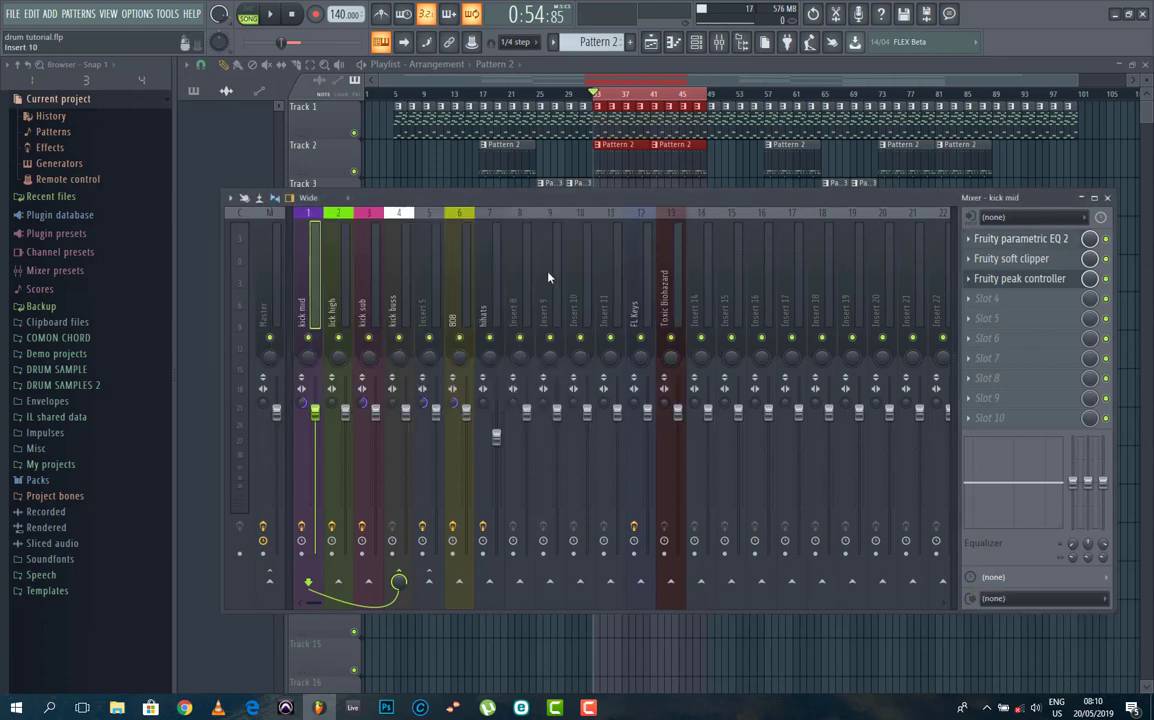
Inspect the Fruity parametric EQ 2 curve on the lick high mixer track.
left_click(346, 296)
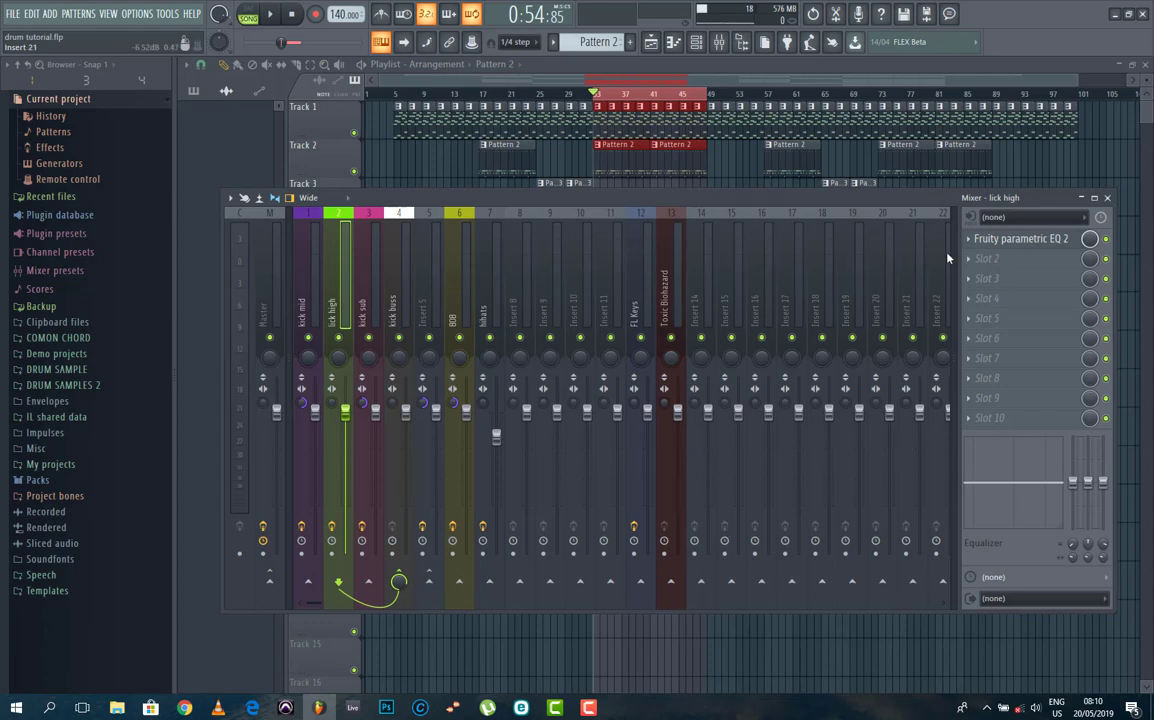
left_click(1007, 242)
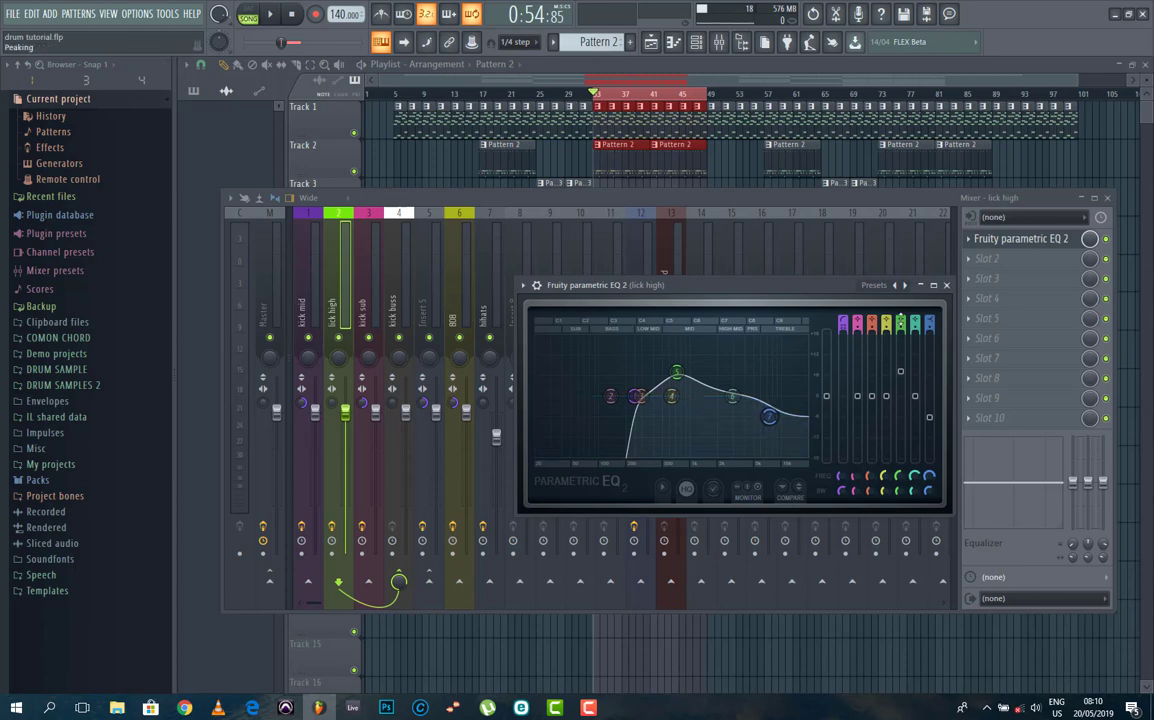
left_click(947, 286)
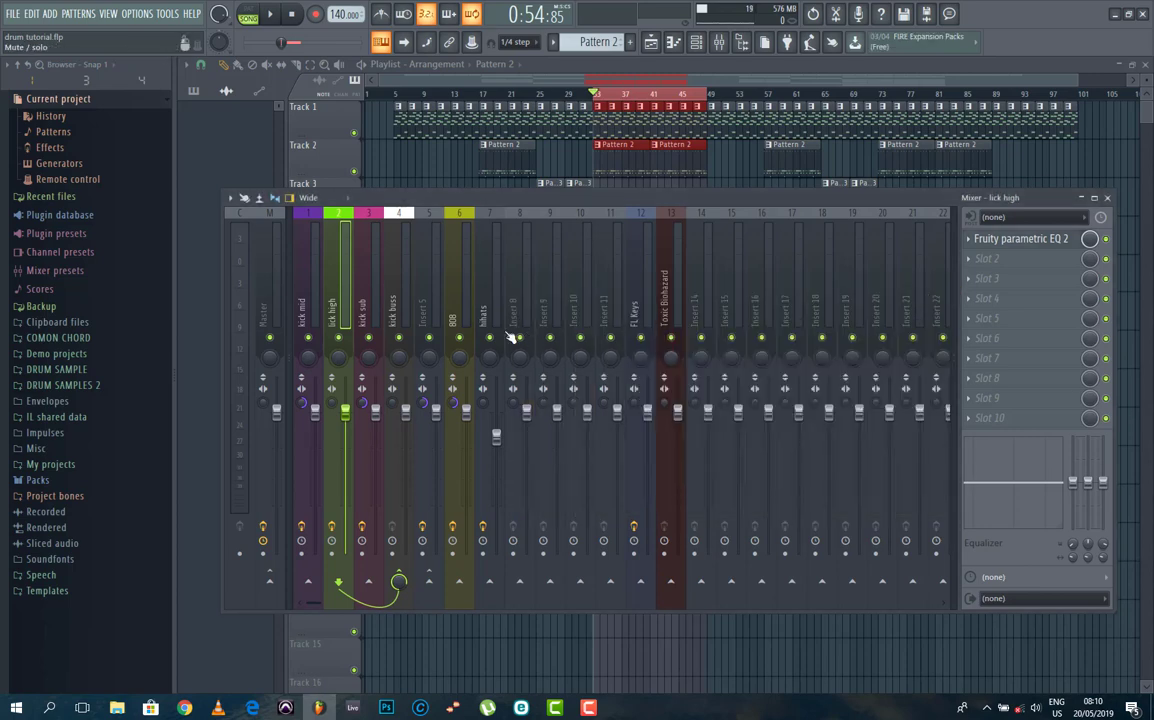
Inspect the Fruity parametric EQ 2 curve on the kick sub mixer track.
left_click(371, 305)
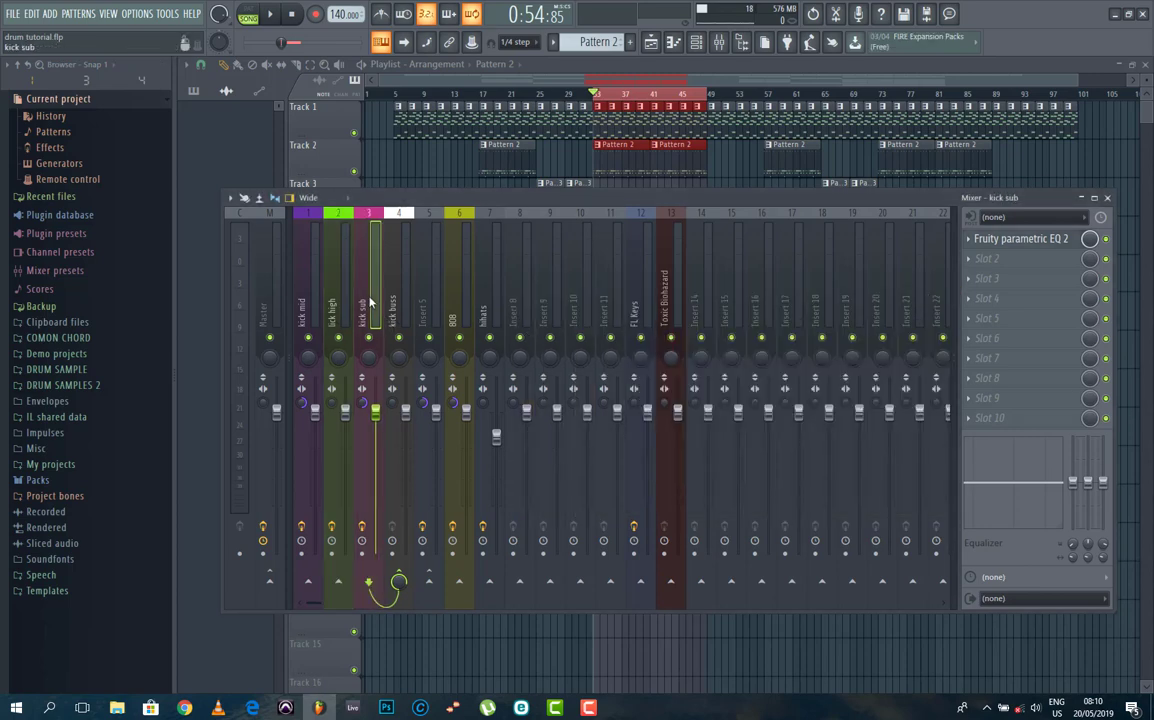
left_click(992, 245)
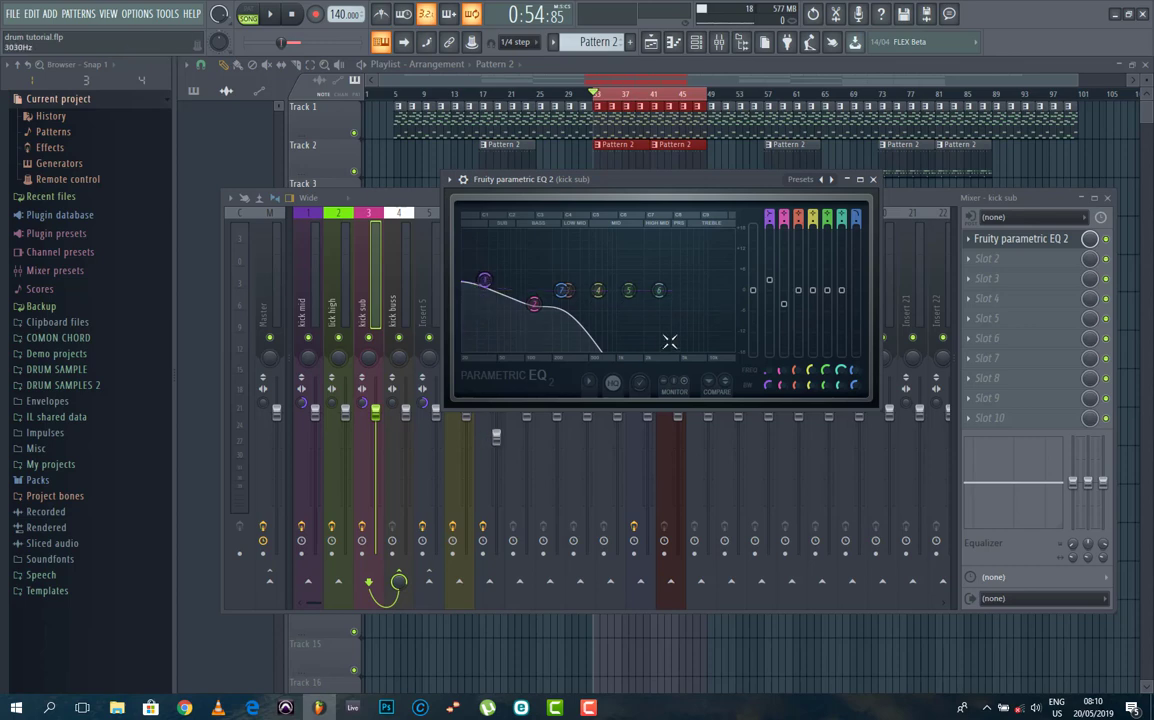
left_click(872, 179)
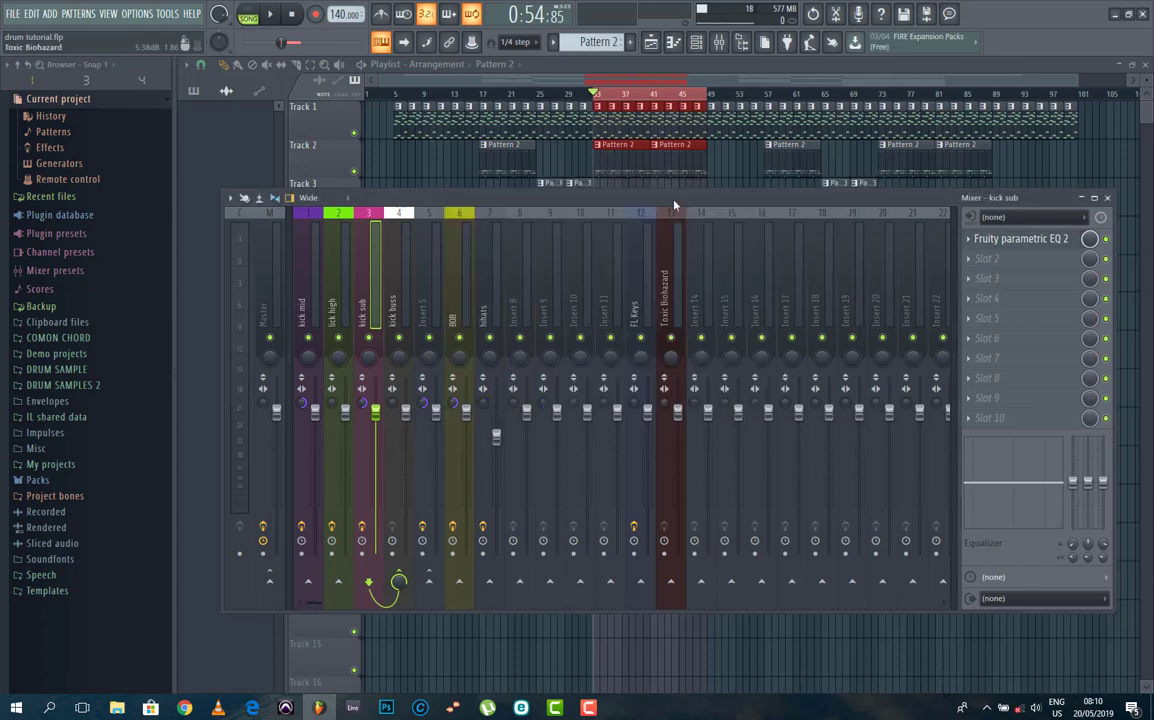
Solo Track 2 in the playlist and play the selected section while viewing the mixer levels.
left_click(640, 95)
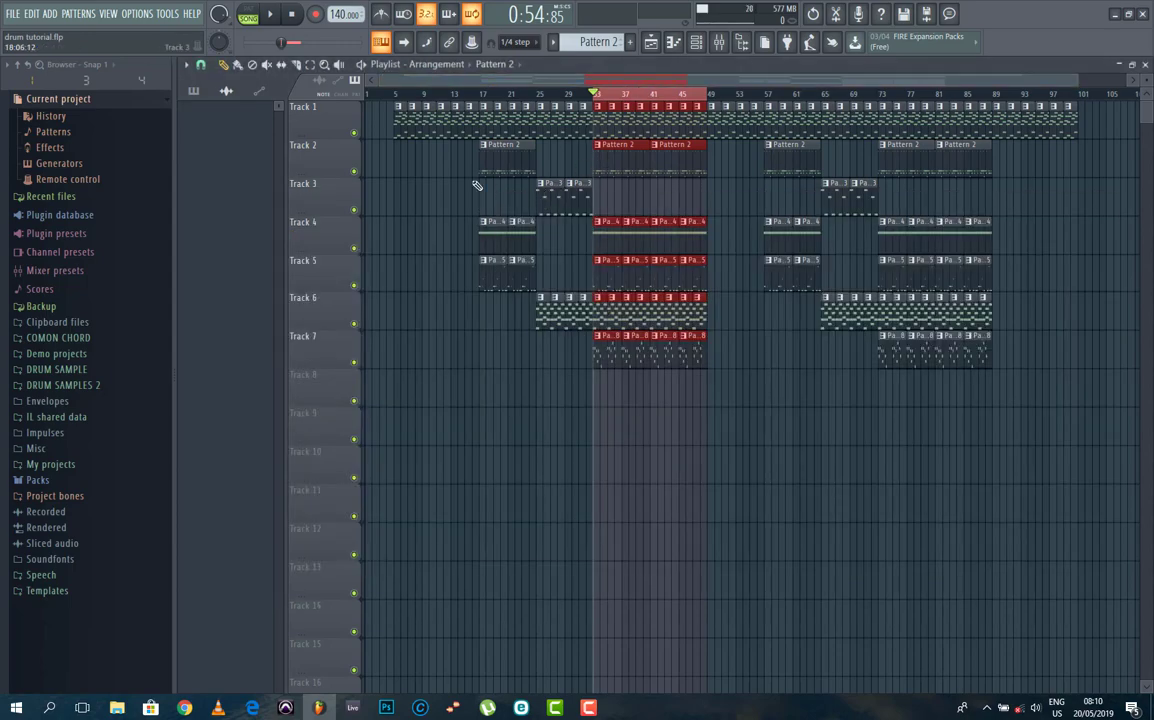
right_click(355, 172)
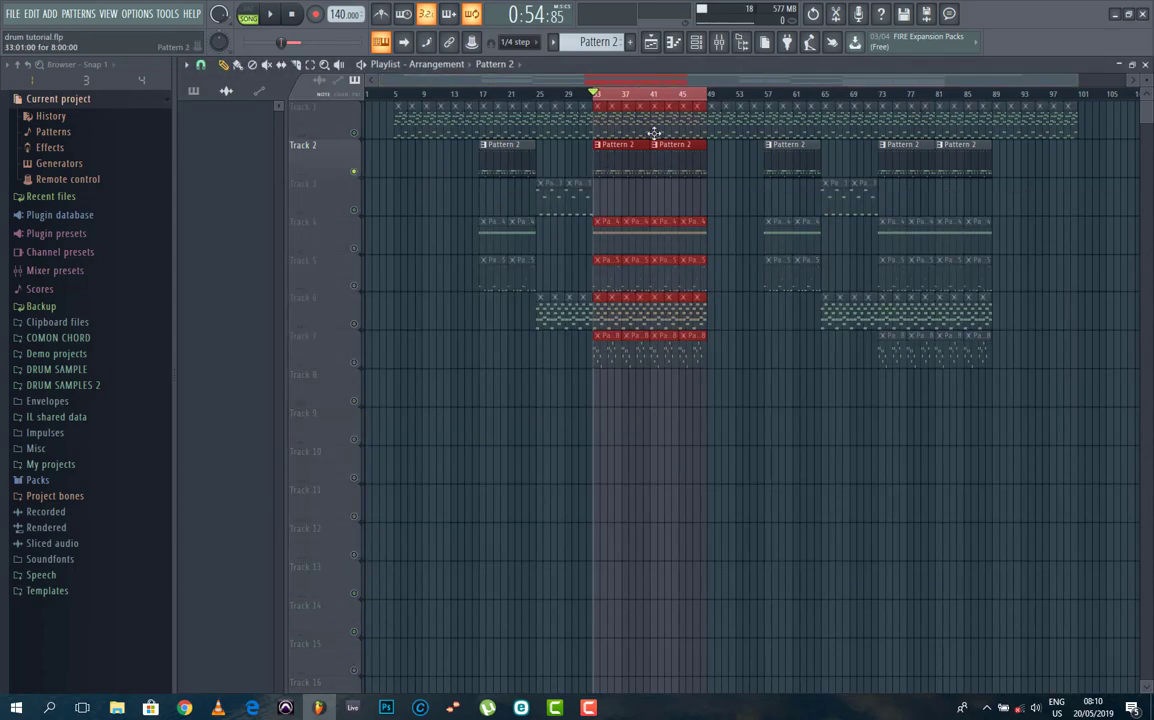
left_click(719, 43)
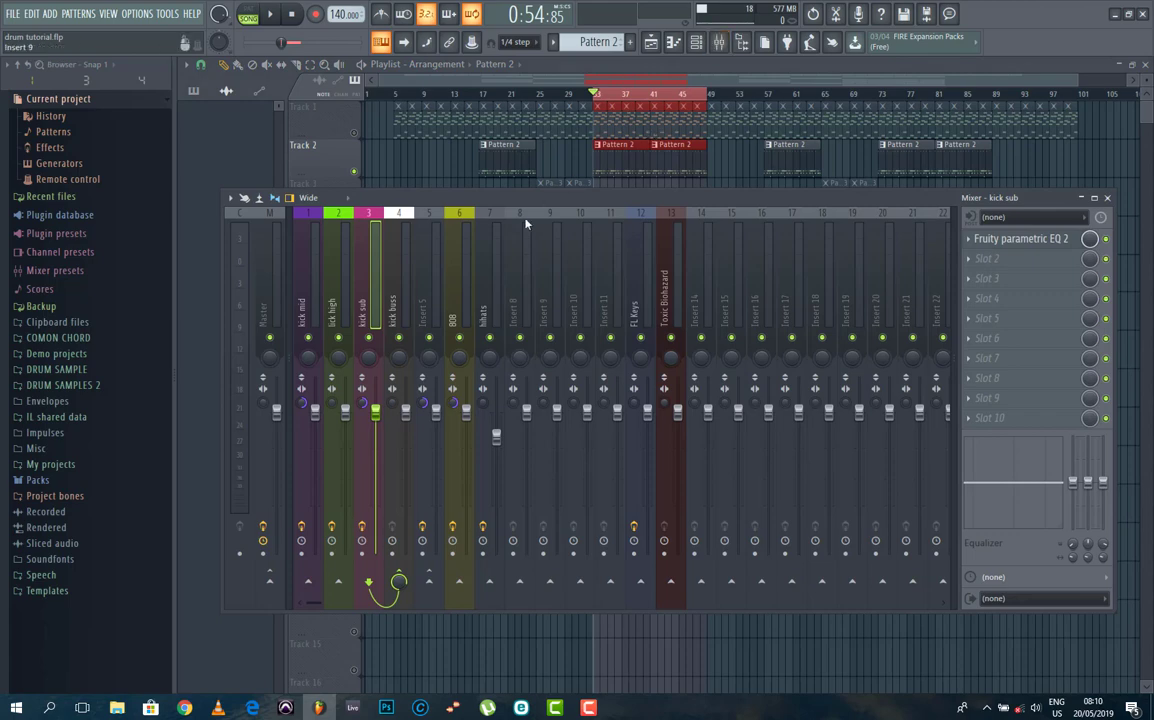
key("space")
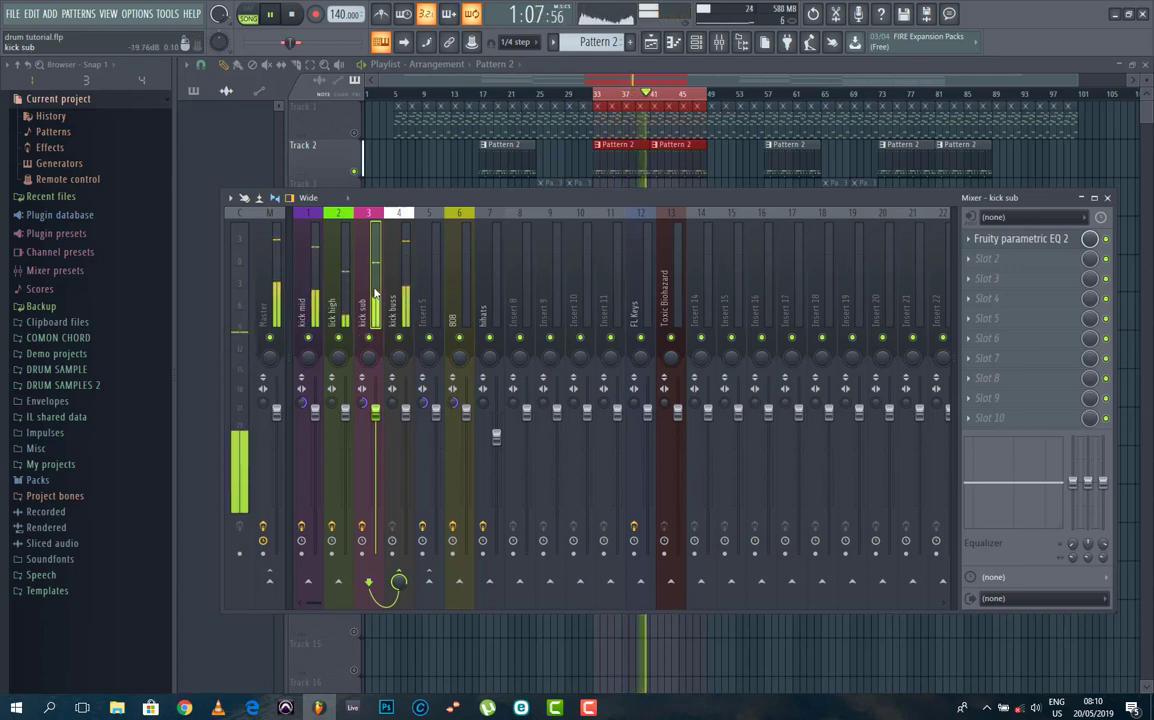
key("space")
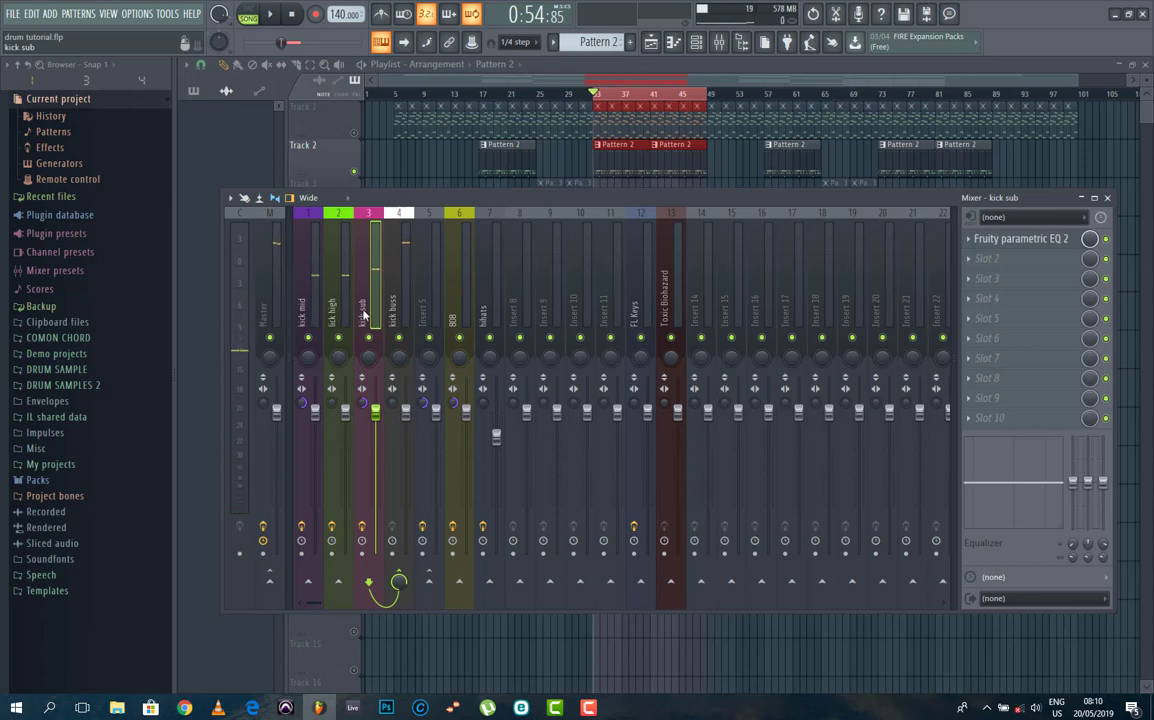
Solo the kick mid mixer track and audition the selected section.
right_click(308, 338)
key("space")
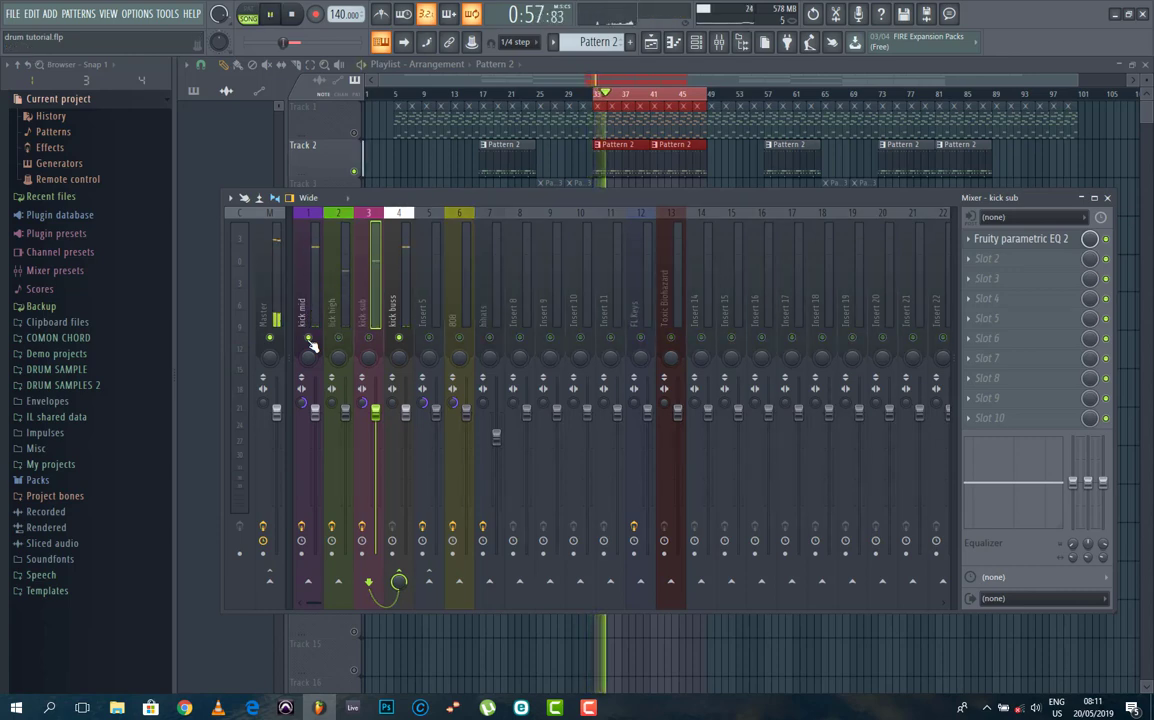
key("space")
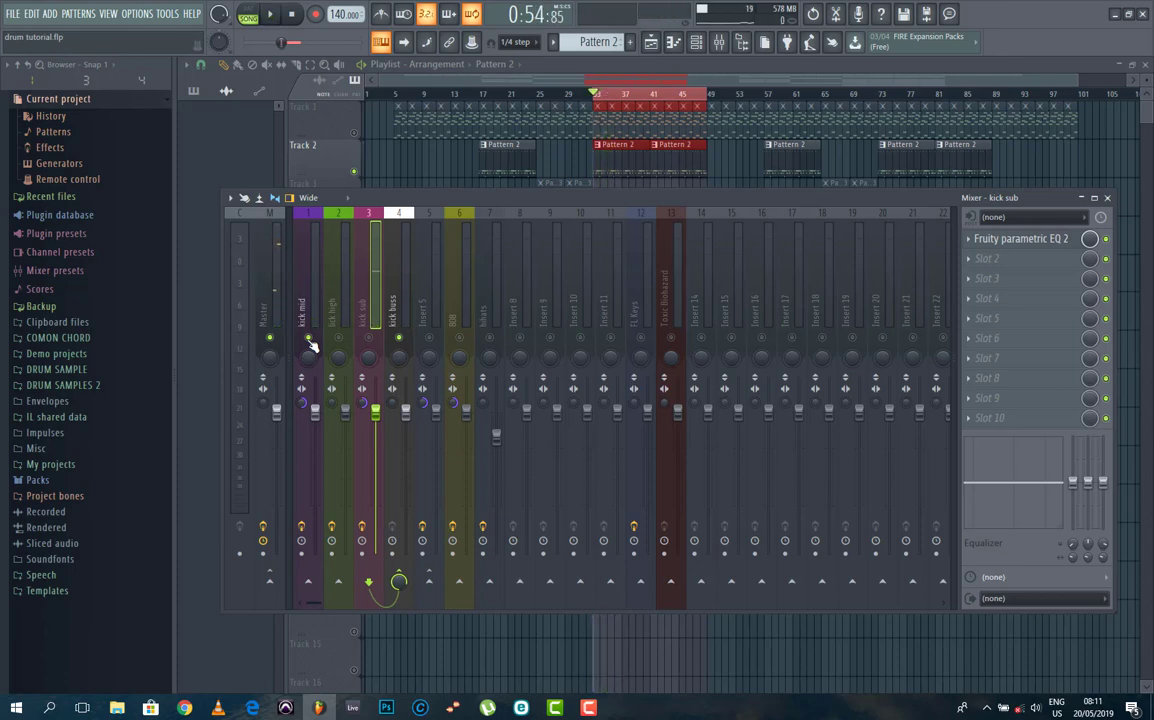
Unmute the lick high mixer track, mute kick mid, and audition lick high on its own.
left_click(338, 339)
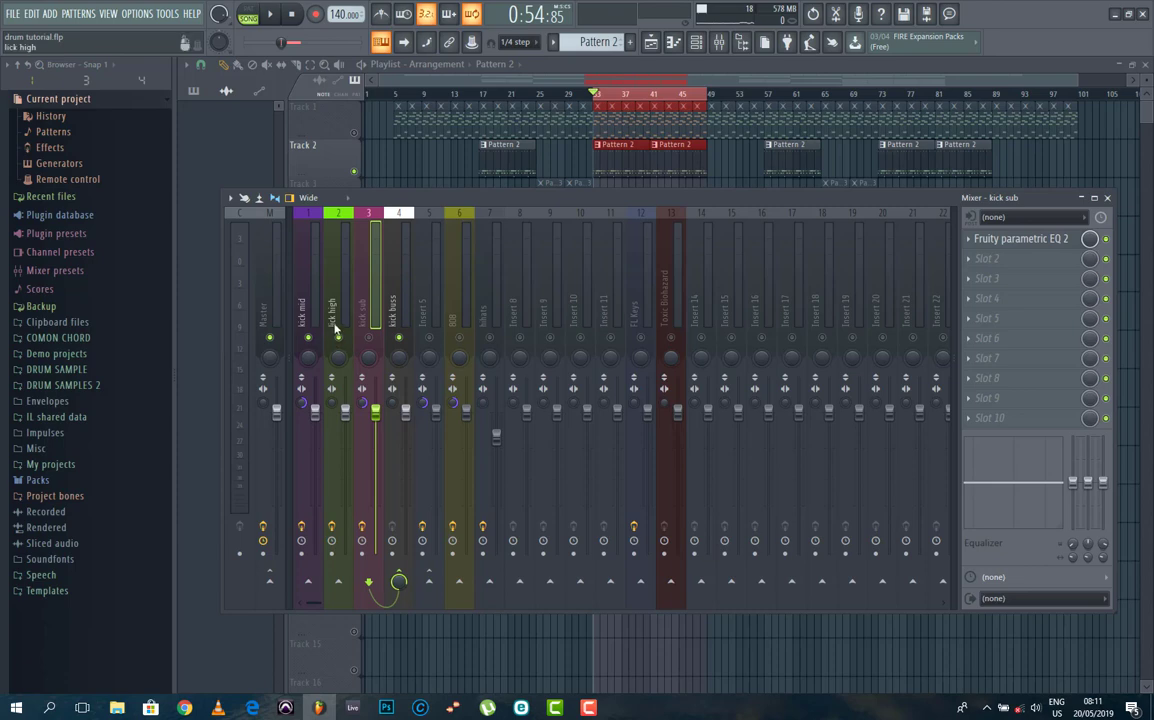
left_click(338, 323)
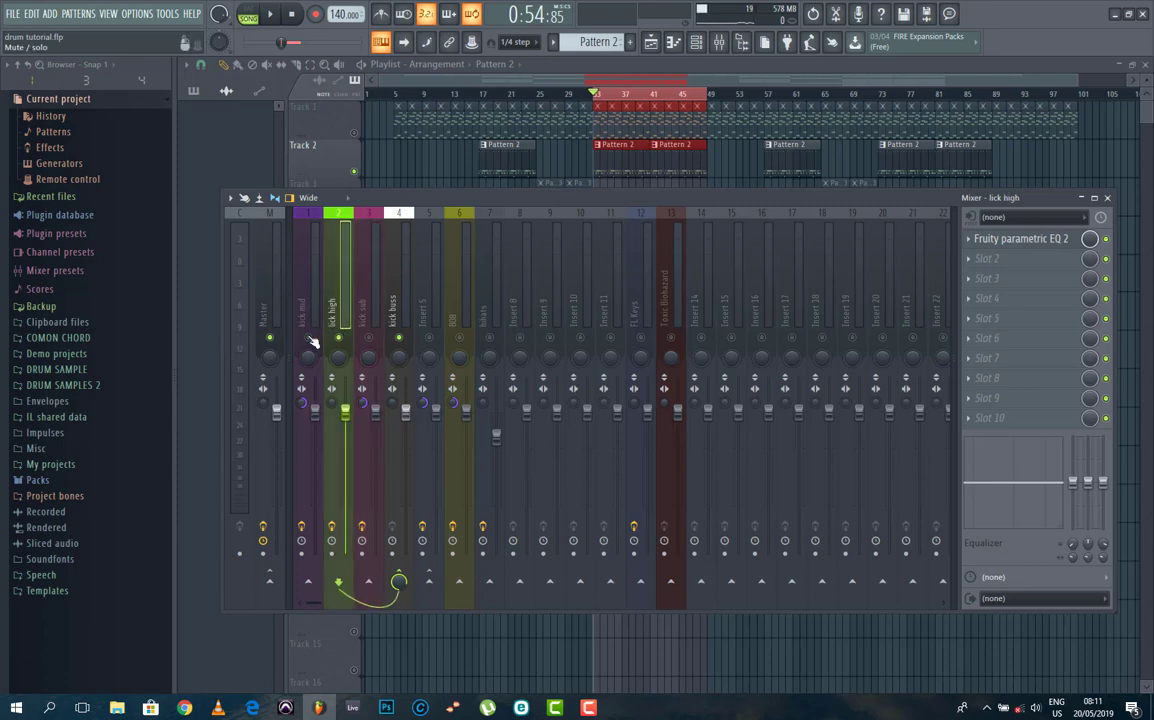
key("space")
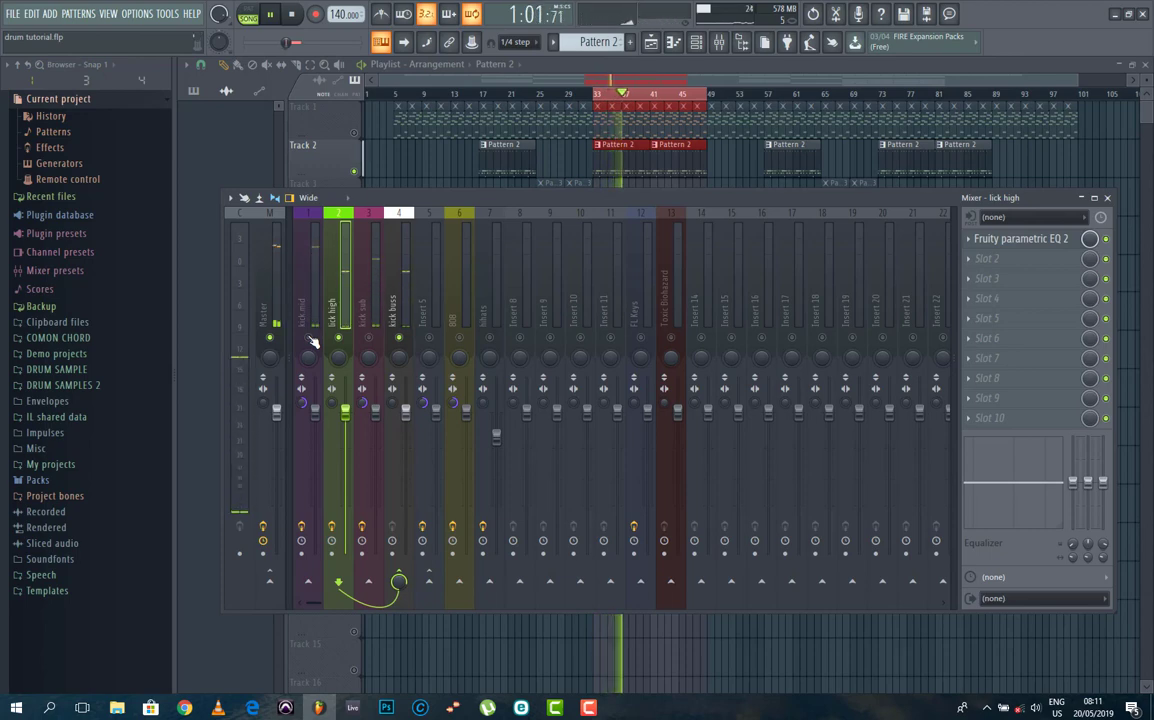
key("space")
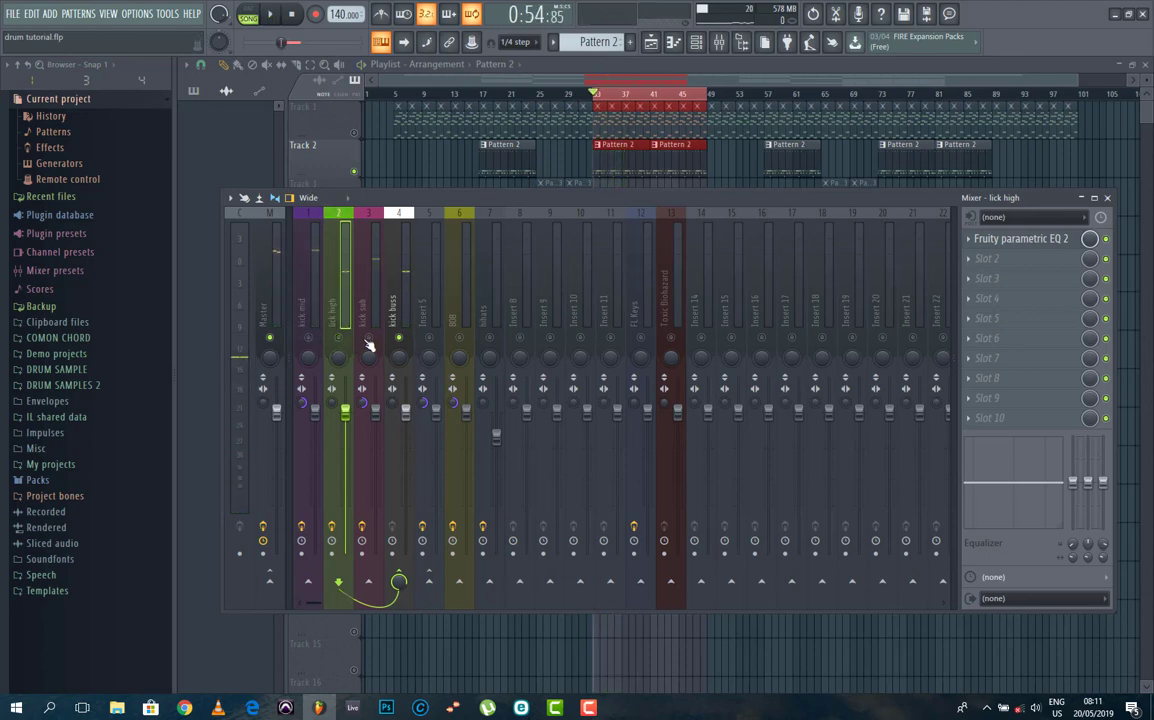
Select the kick sub mixer track, mute lick high, and audition kick sub on its own.
left_click(374, 300)
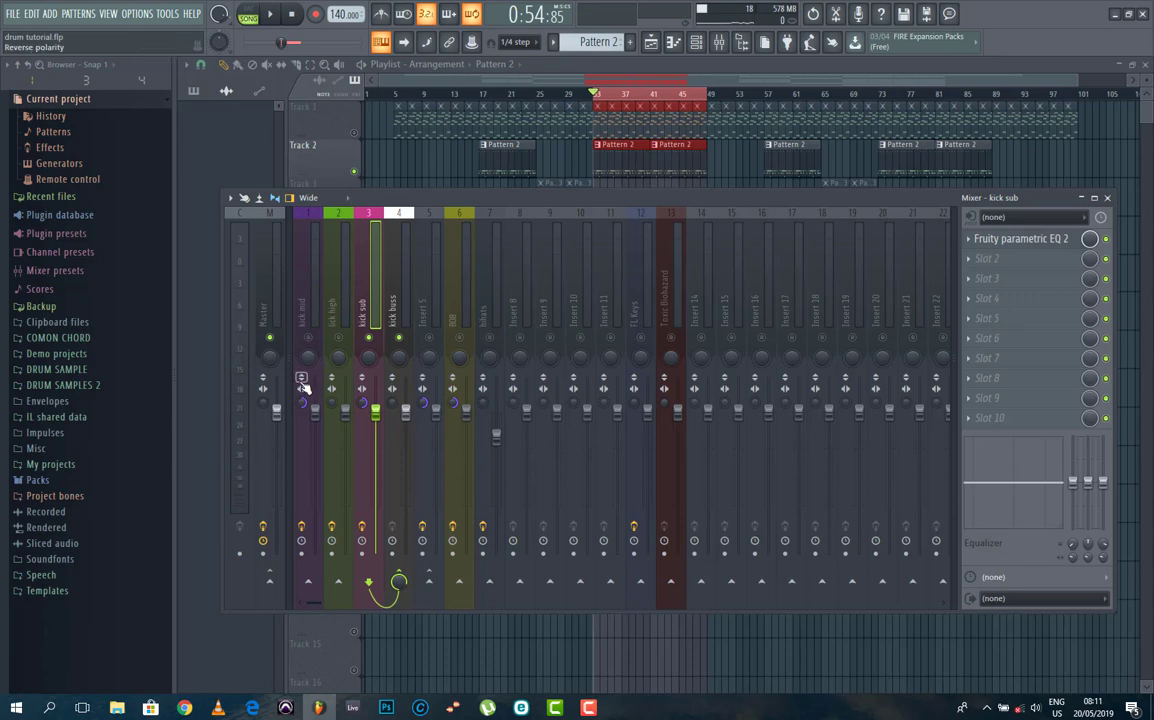
key("space")
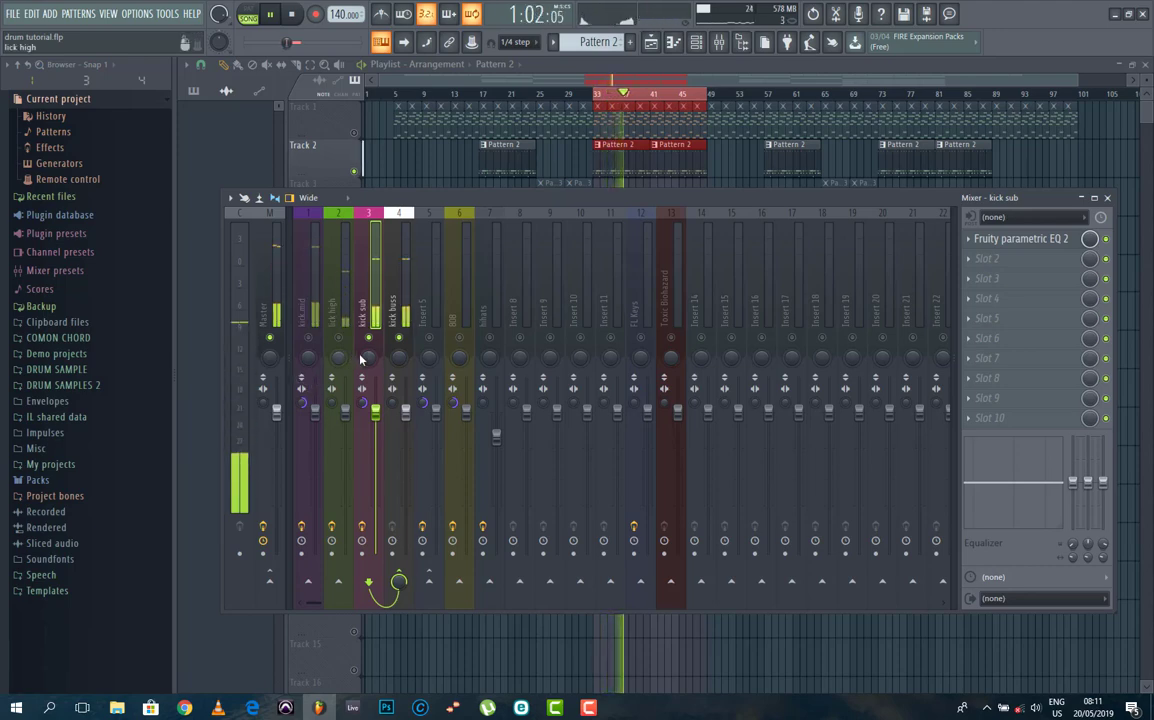
key("space")
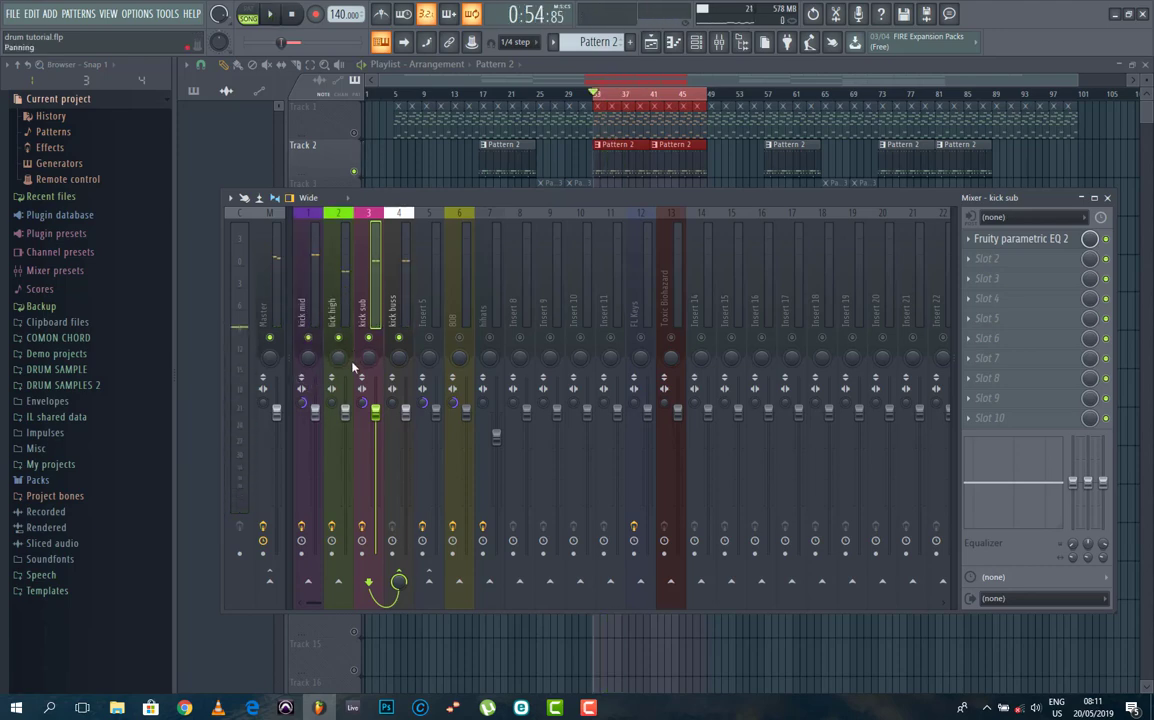
Play kick mid, lick high and kick sub together, muting and unmuting kick sub to compare the sound.
key("space")
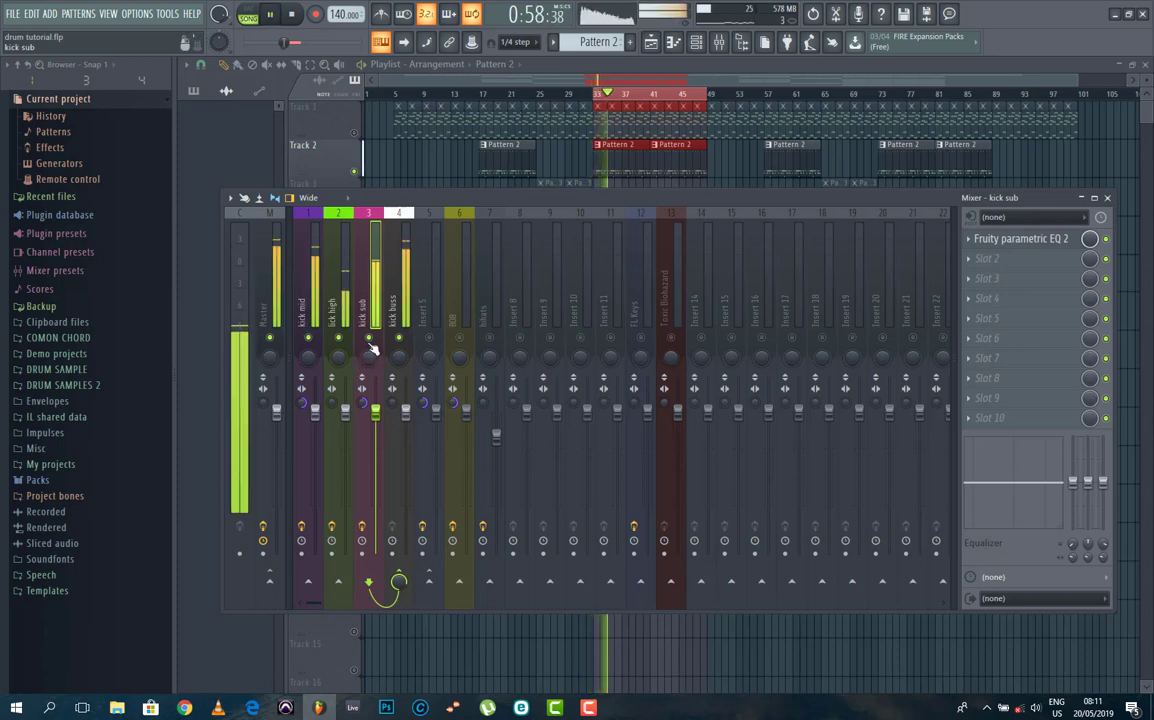
left_click(369, 339)
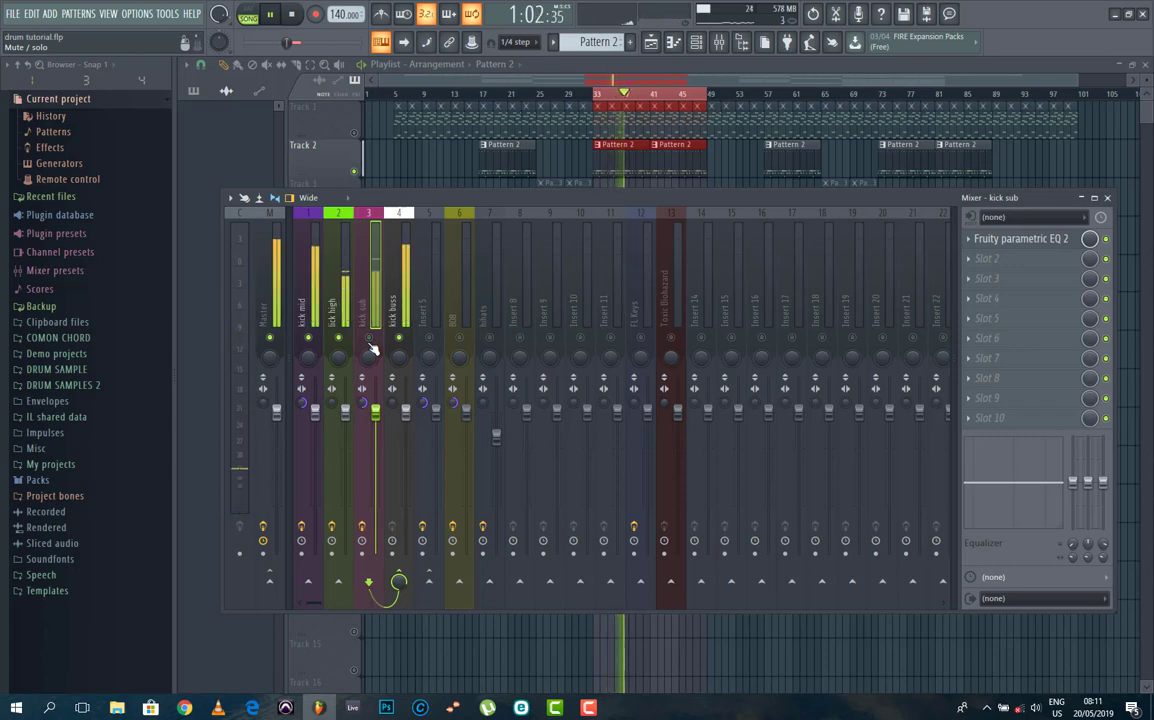
left_click(370, 341)
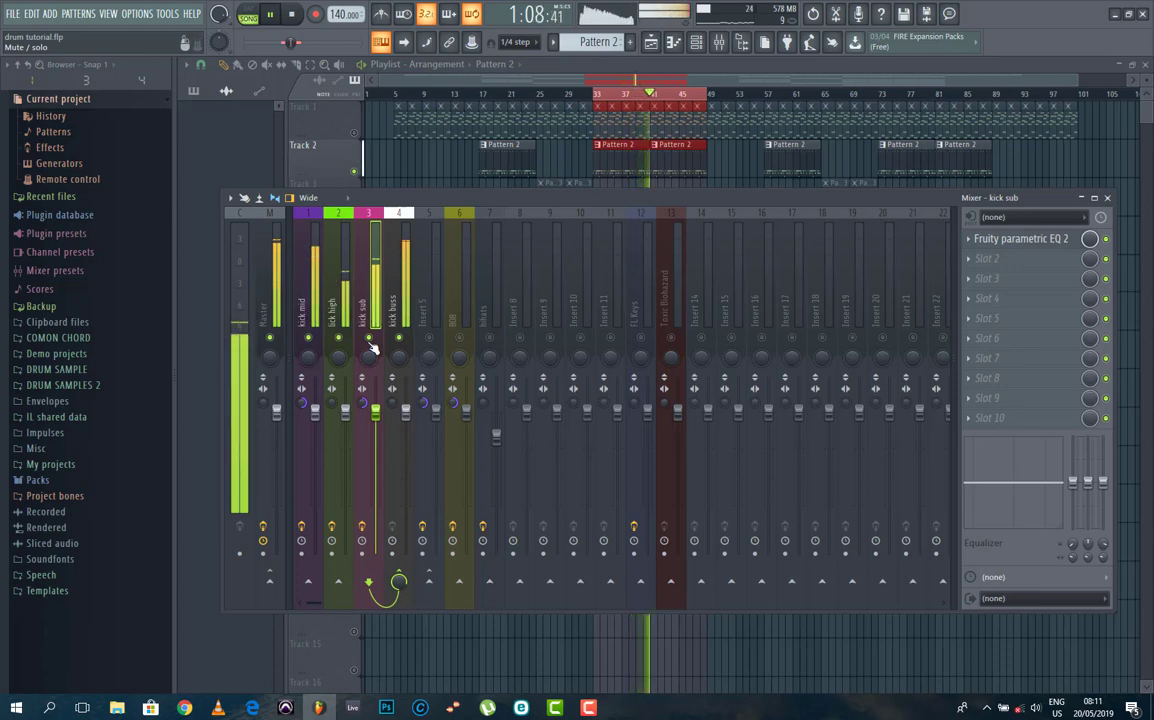
key("space")
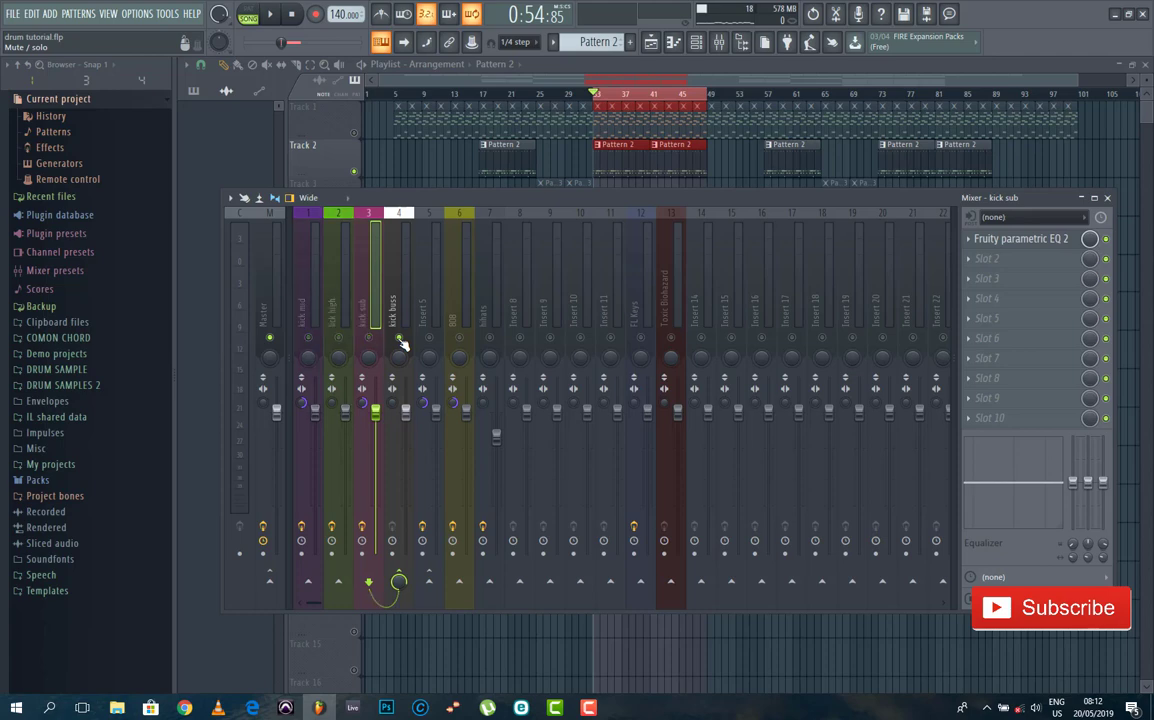
Restore all mixer tracks from the kick buss solo and unsolo Track 2 in the playlist.
right_click(399, 338)
key("F9")
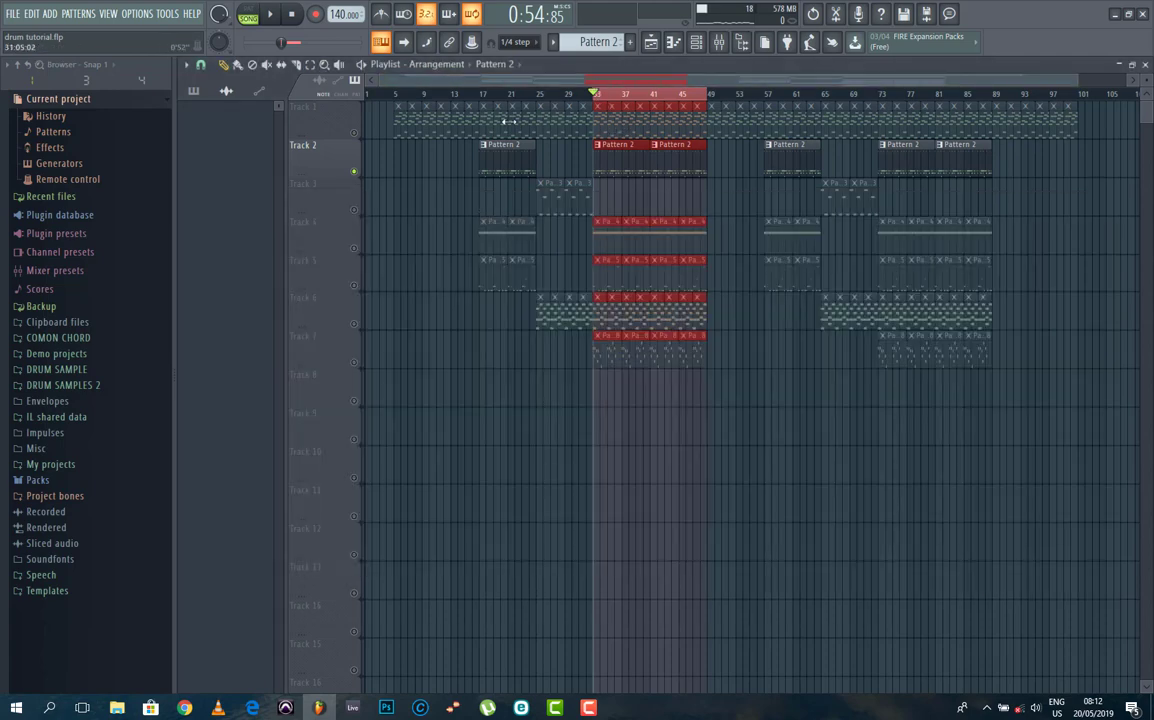
right_click(355, 172)
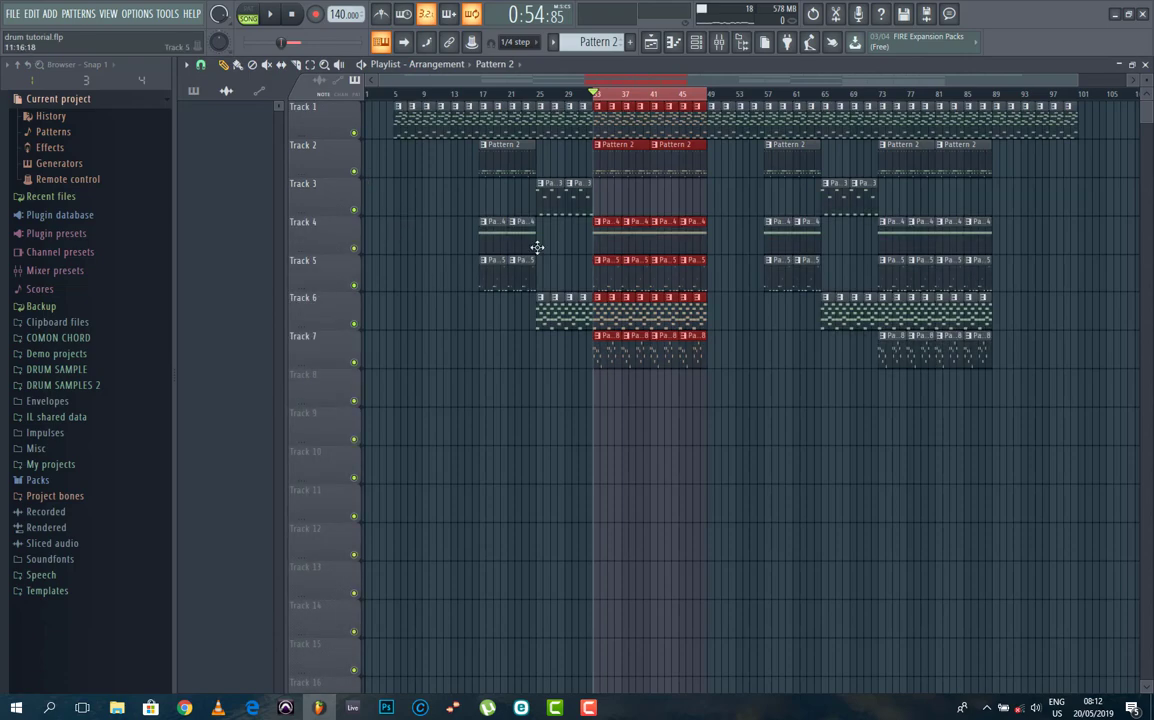
Play the selected section of the full mix with the mixer shown, muting and restoring lick high, kick sub and kick mid one at a time.
key("space")
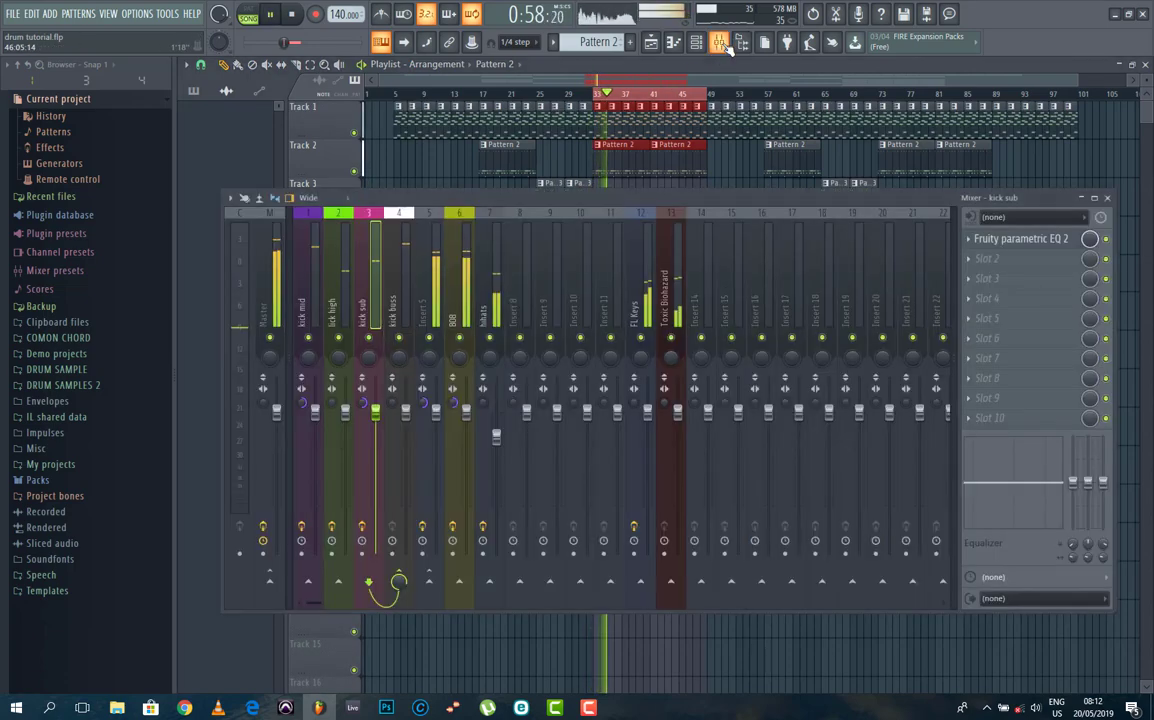
key("F9")
left_click_drag(485, 199, 521, 193)
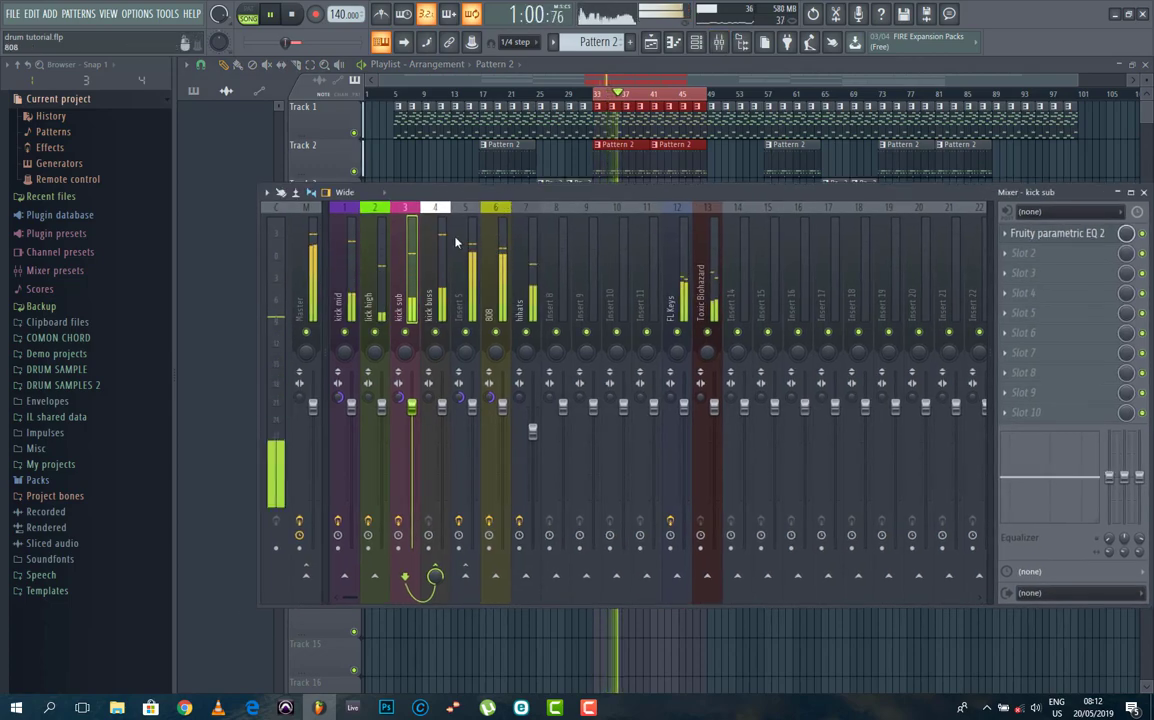
left_click(375, 333)
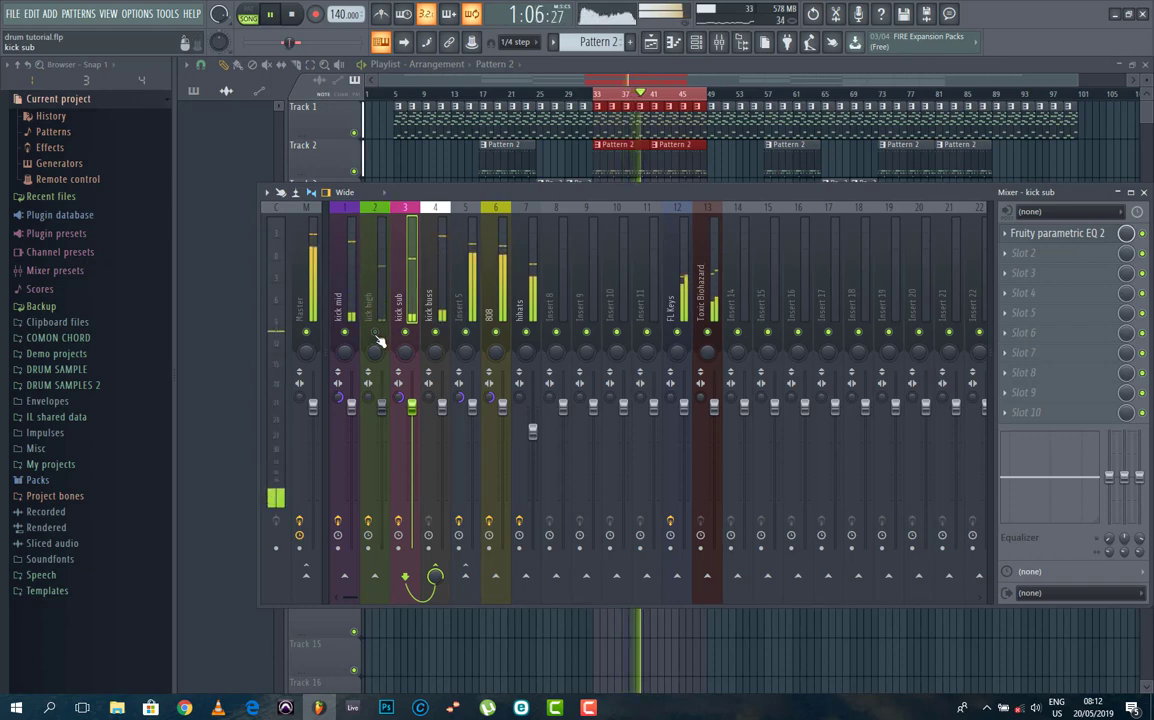
left_click(376, 334)
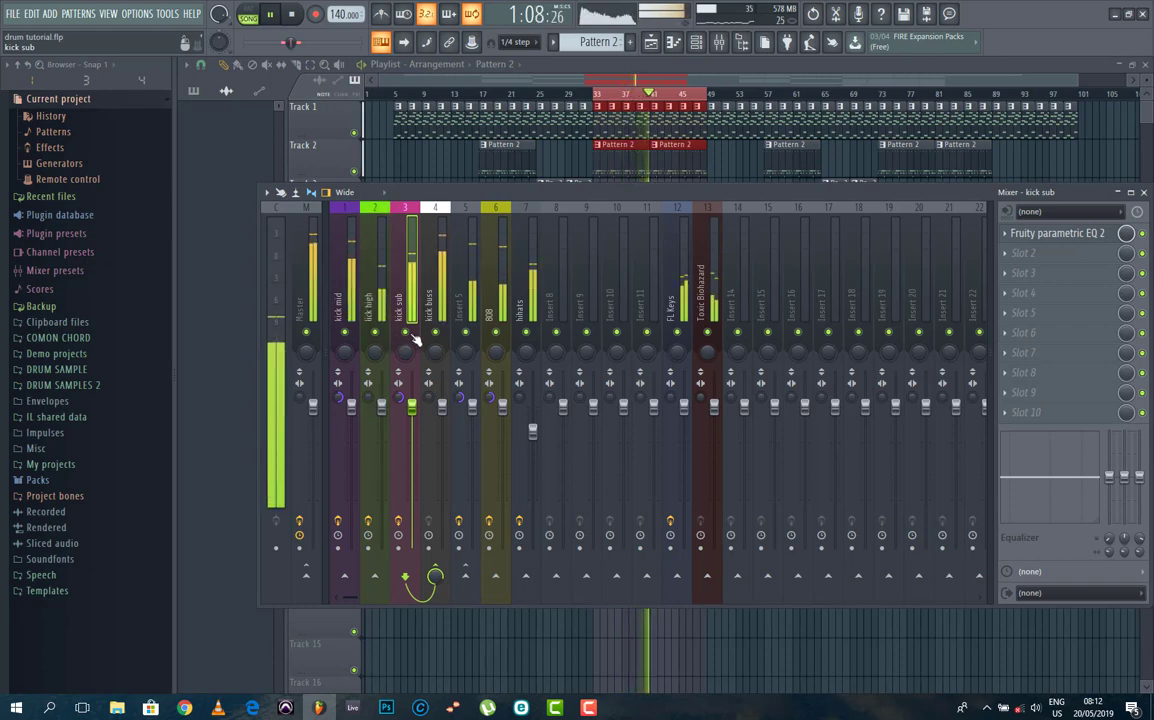
left_click(406, 333)
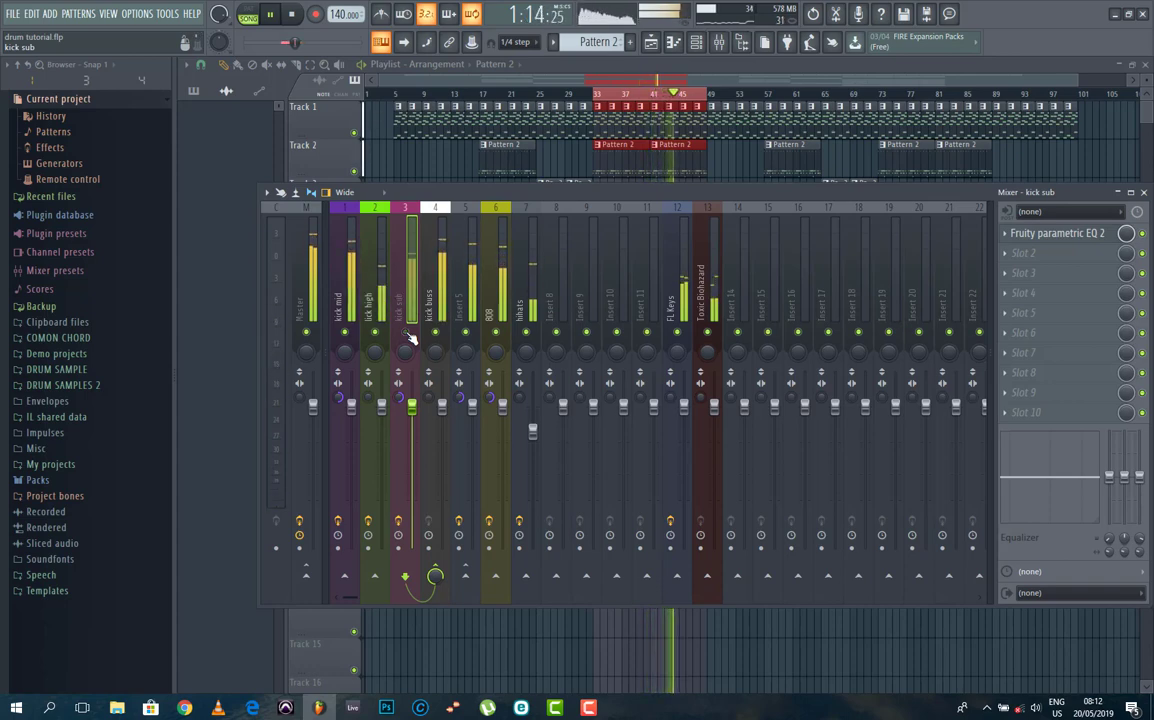
left_click(406, 333)
left_click(345, 333)
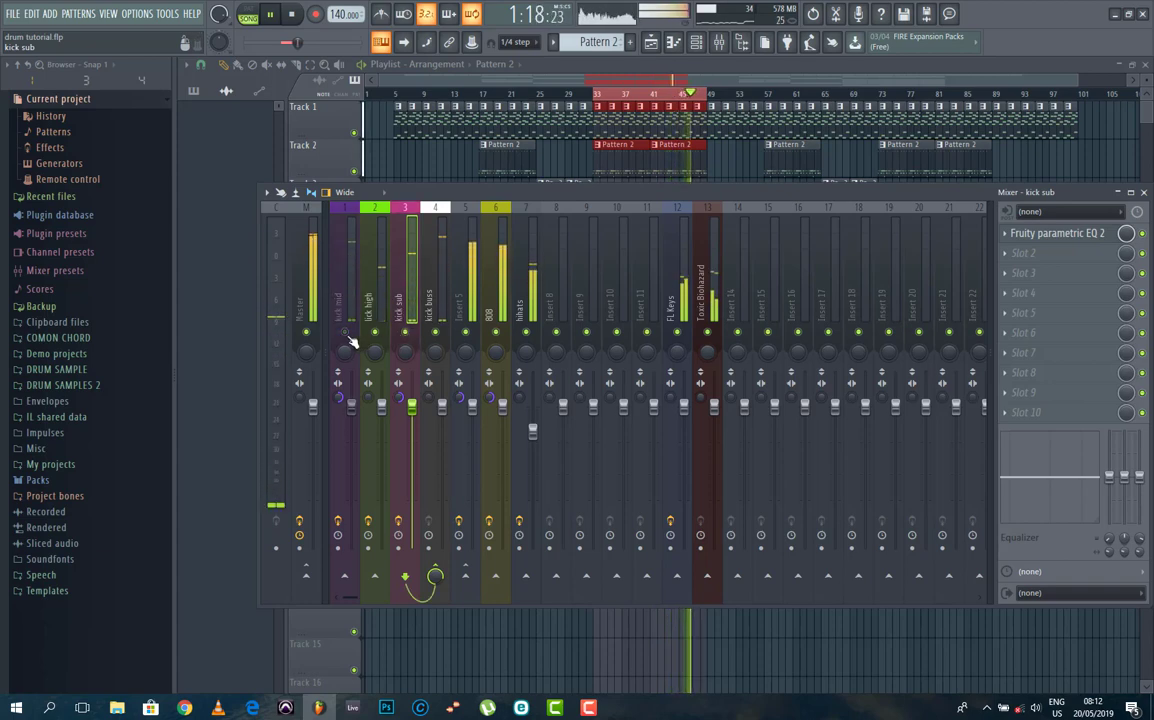
left_click(347, 335)
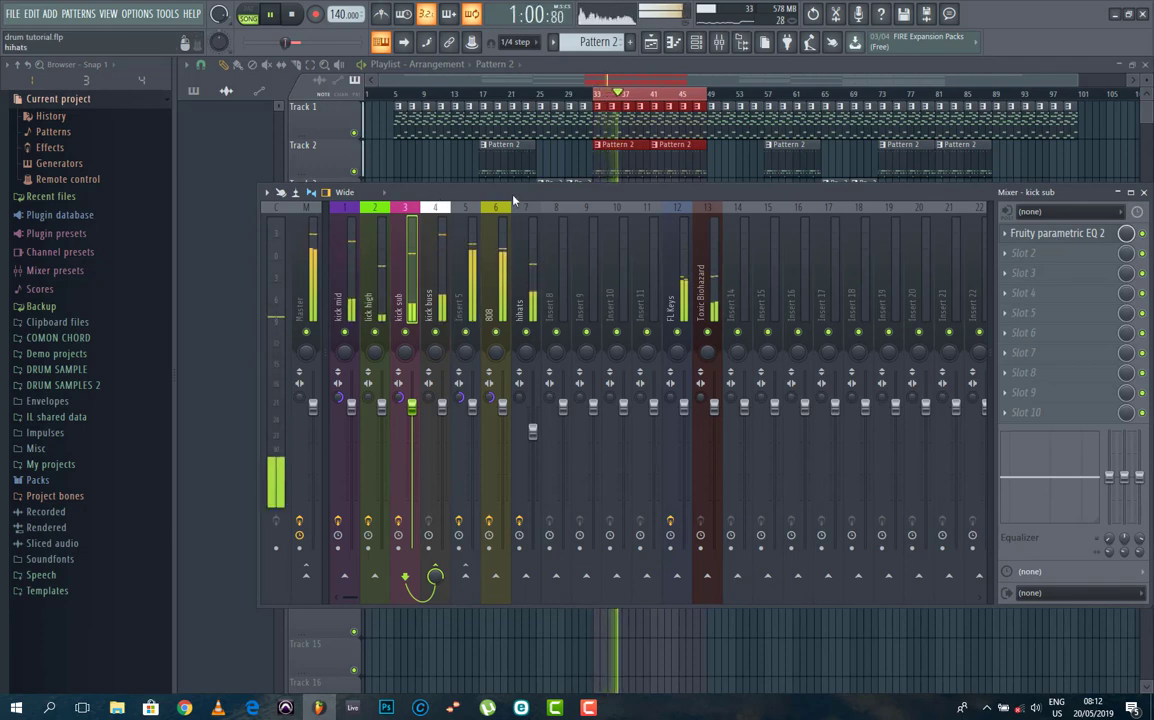
key("space")
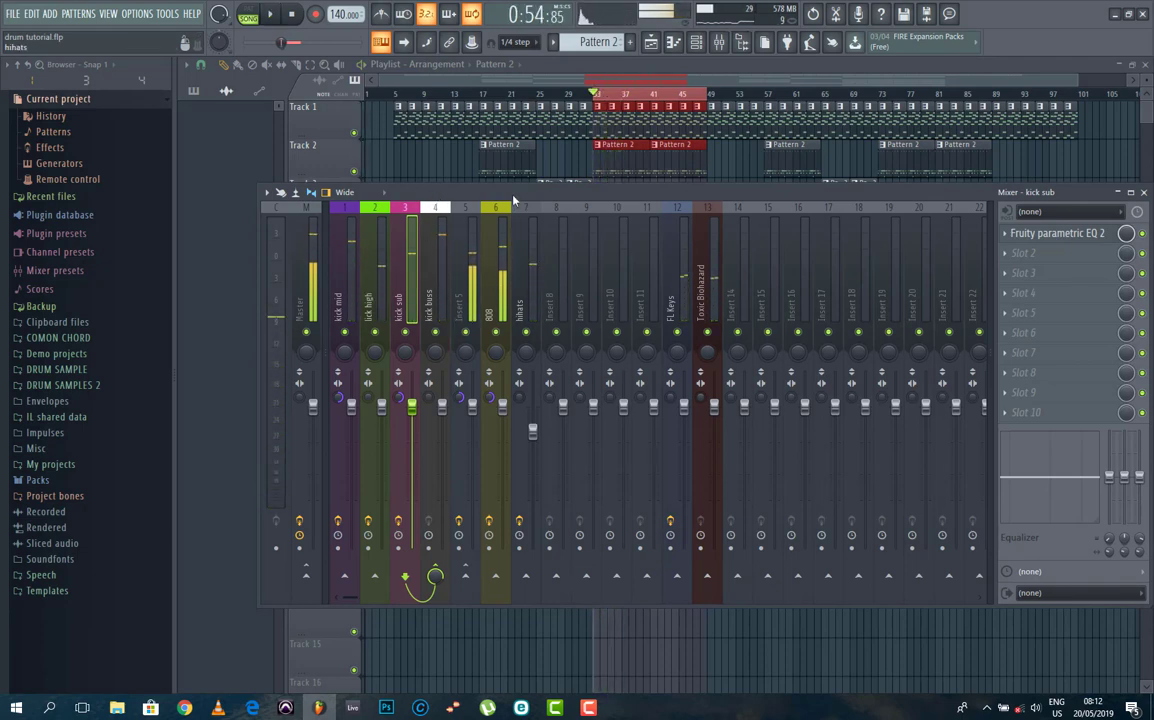